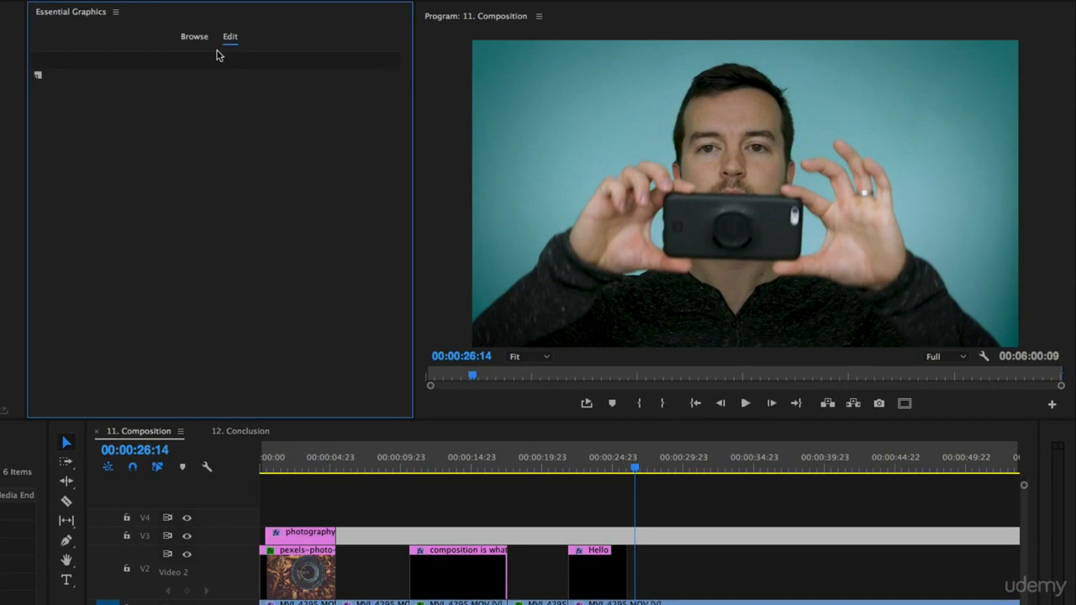
Step: Add a rectangle layer at 00:00:26:14 and resize and move it until it covers the whole video frame
left_click(38, 77)
left_click(66, 126)
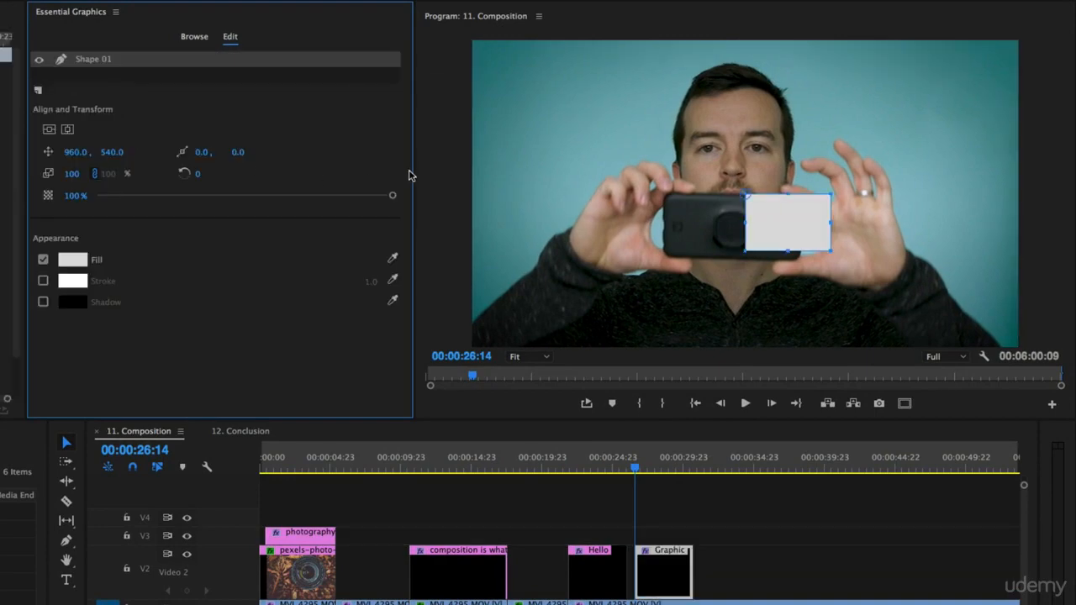
left_click_drag(831, 196, 1072, 33)
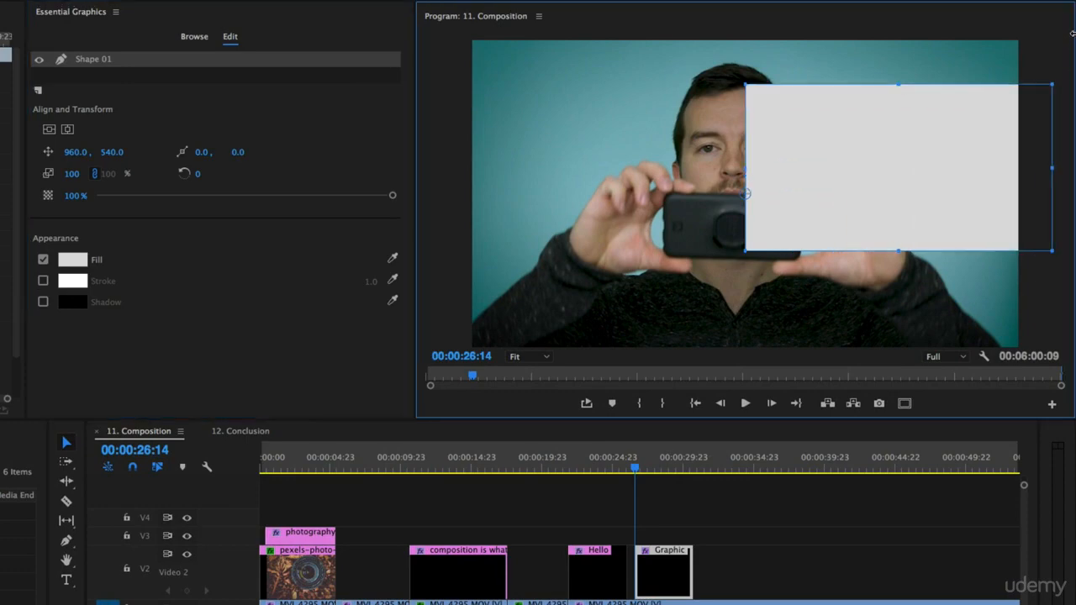
left_click_drag(846, 112, 614, 81)
left_click_drag(752, 196, 994, 335)
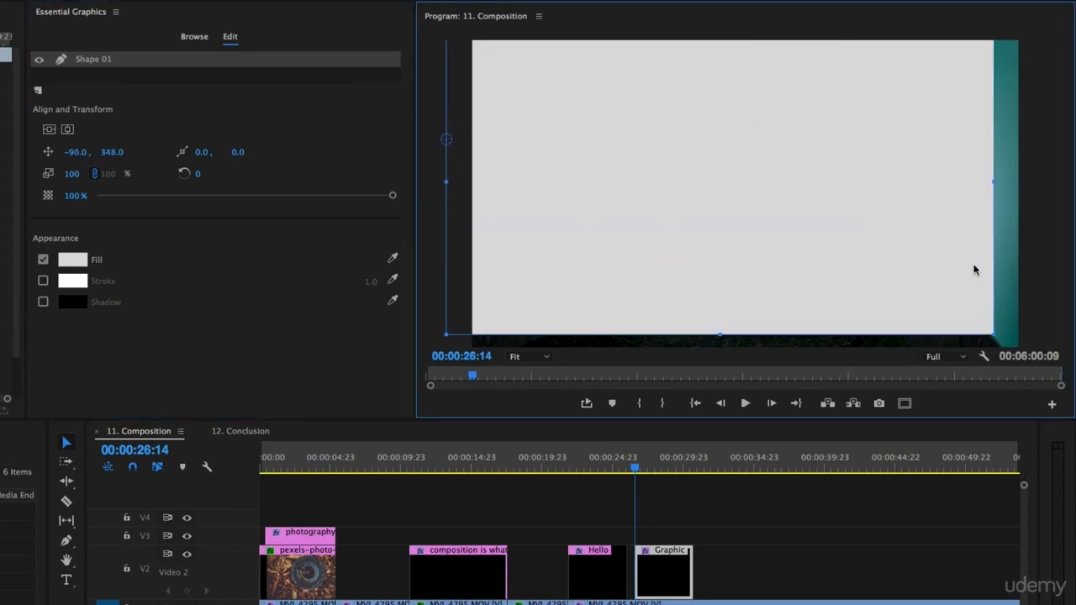
left_click_drag(844, 214, 742, 186)
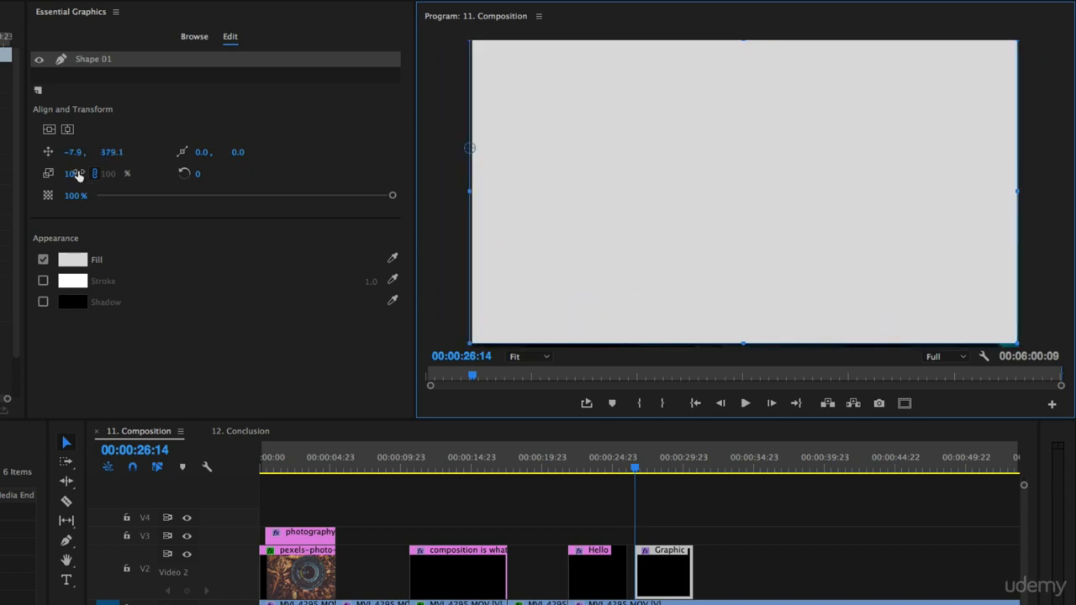
left_click_drag(72, 174, 96, 174)
left_click_drag(666, 134, 652, 138)
Step: Add a text layer above the rectangle, move it to about 164, 601 and set its font size to 184
left_click(37, 90)
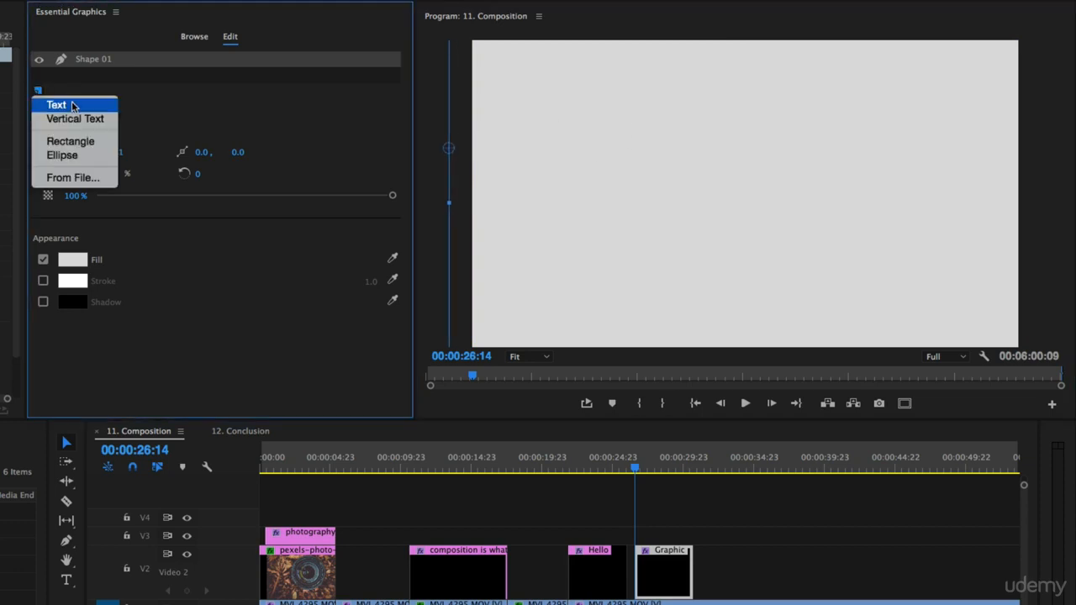
left_click(72, 103)
left_click_drag(875, 170, 649, 187)
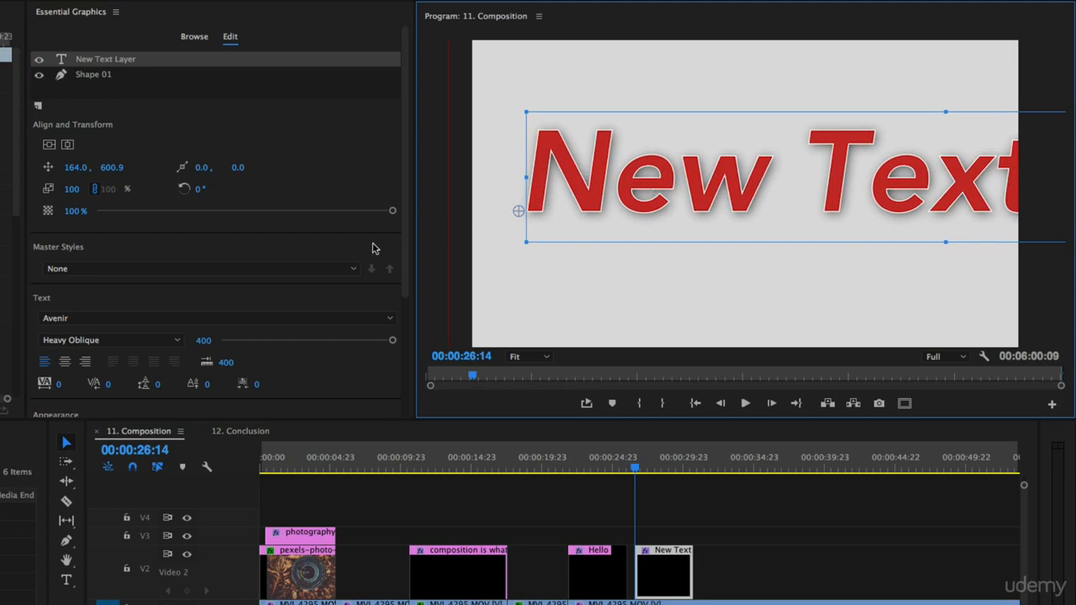
left_click_drag(392, 341, 300, 343)
Step: Replace the placeholder text with "Hello!" and center it horizontally and vertically in the frame
left_click(668, 199)
left_click(681, 195)
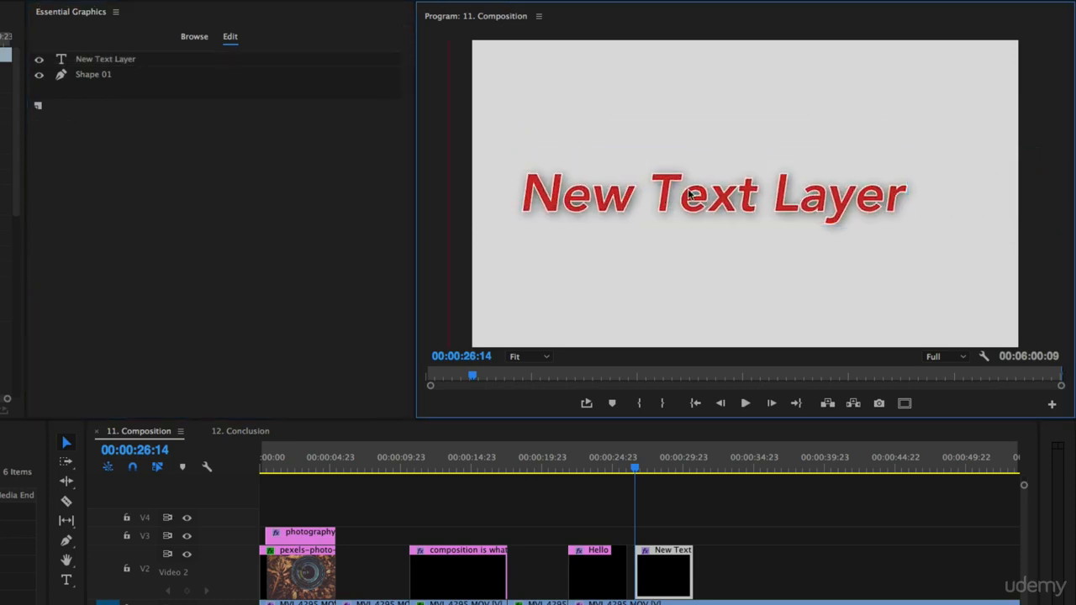
left_click(691, 197)
left_click(67, 580)
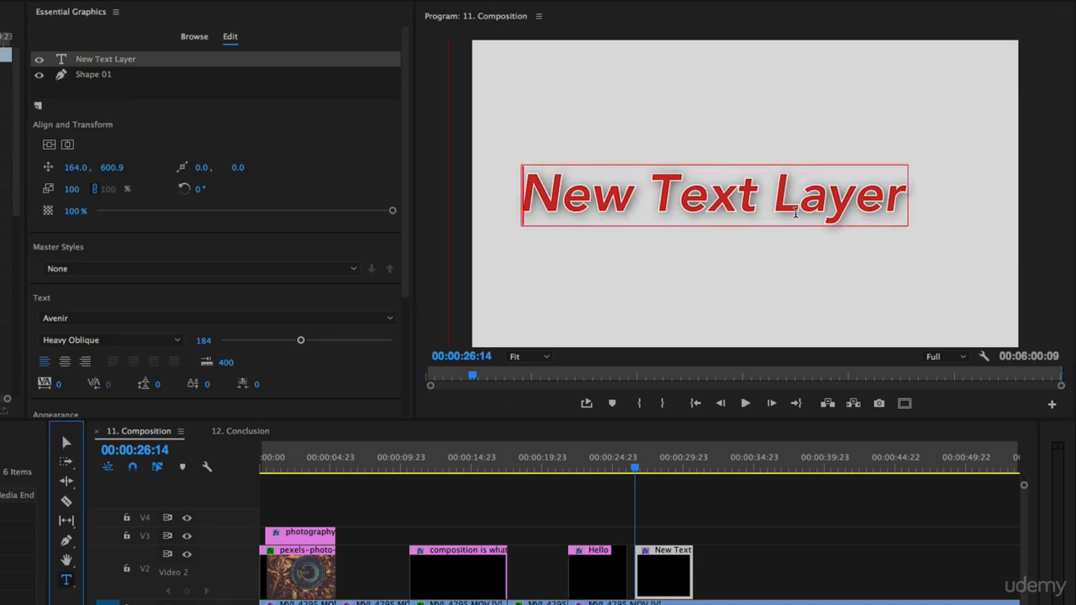
key("t")
left_click(728, 194)
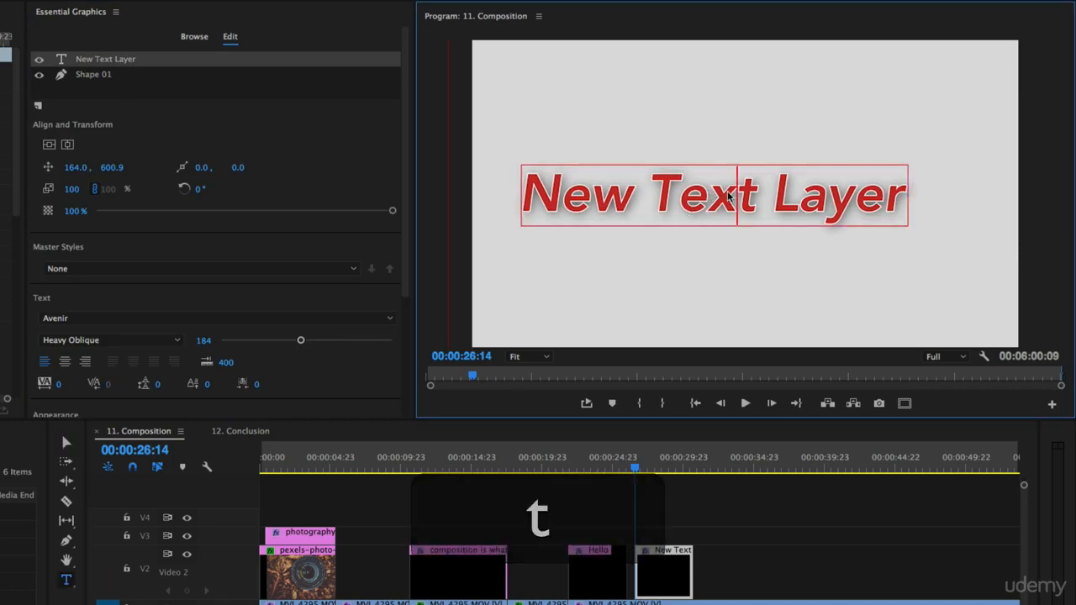
key("super+a")
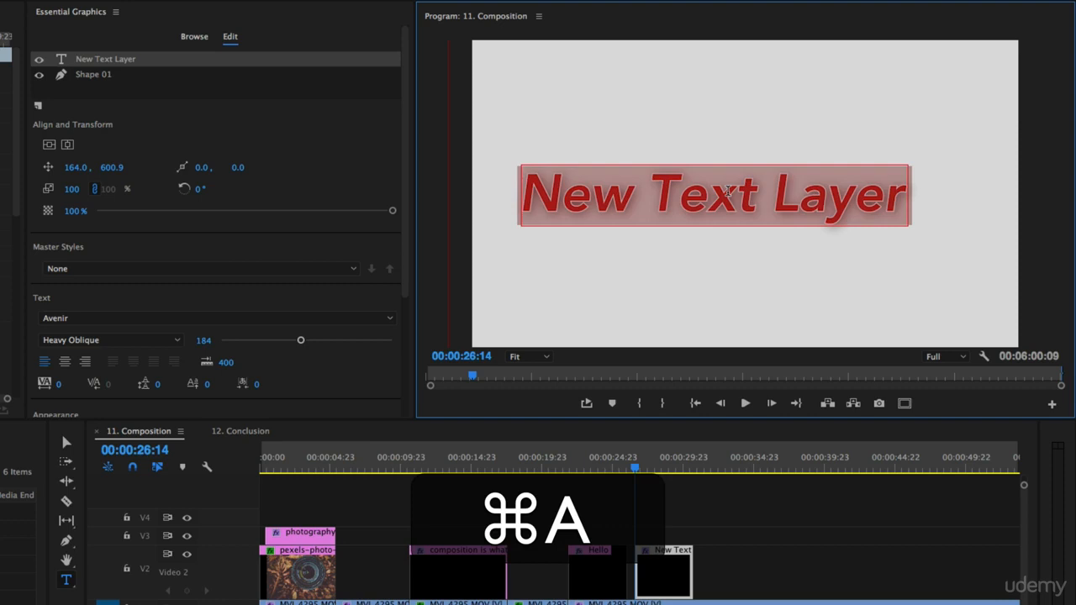
type("Hello")
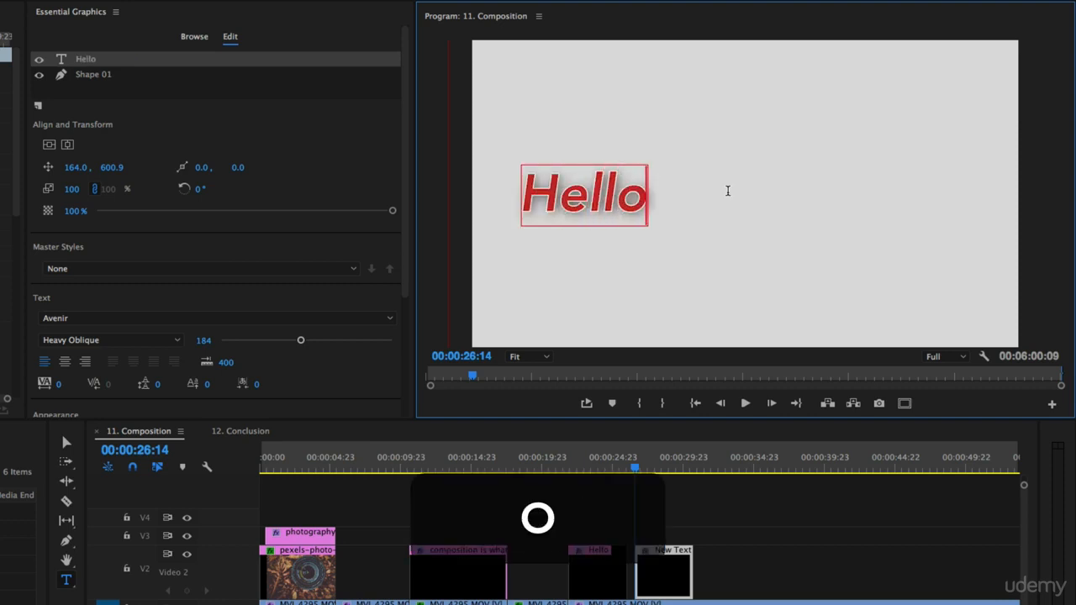
type("!")
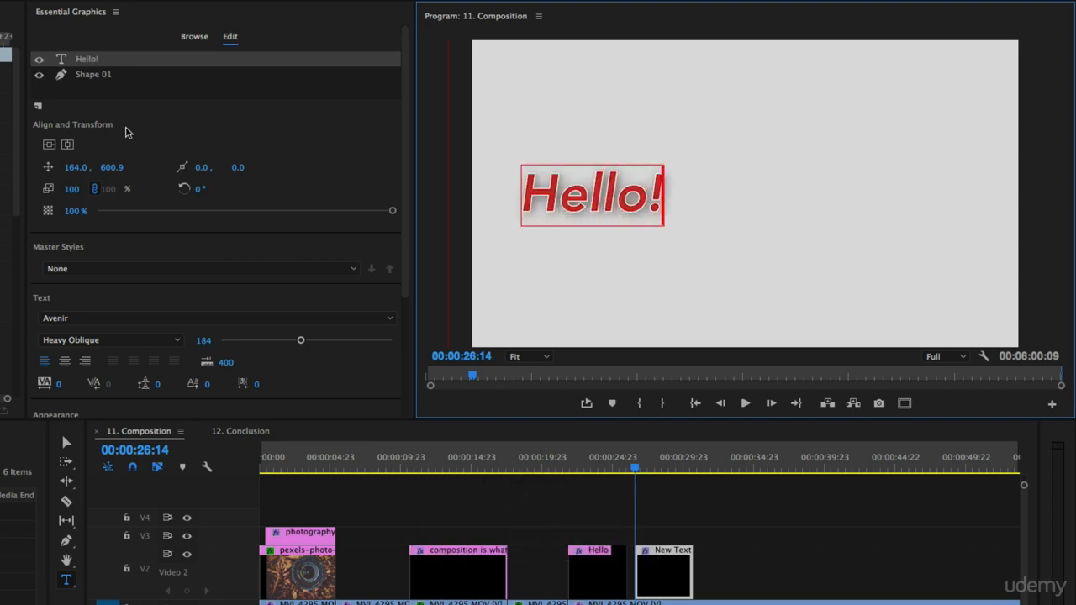
left_click(65, 145)
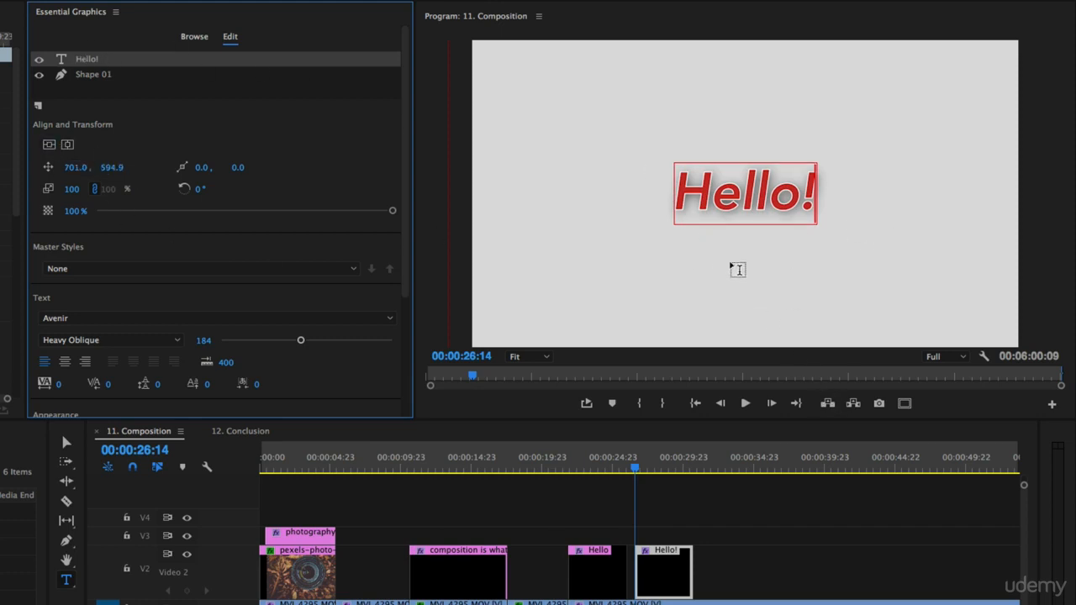
Step: Add a second text line reading "My name is" plus the first name, at font size 74, placed just below "Hello!"
left_click(745, 260)
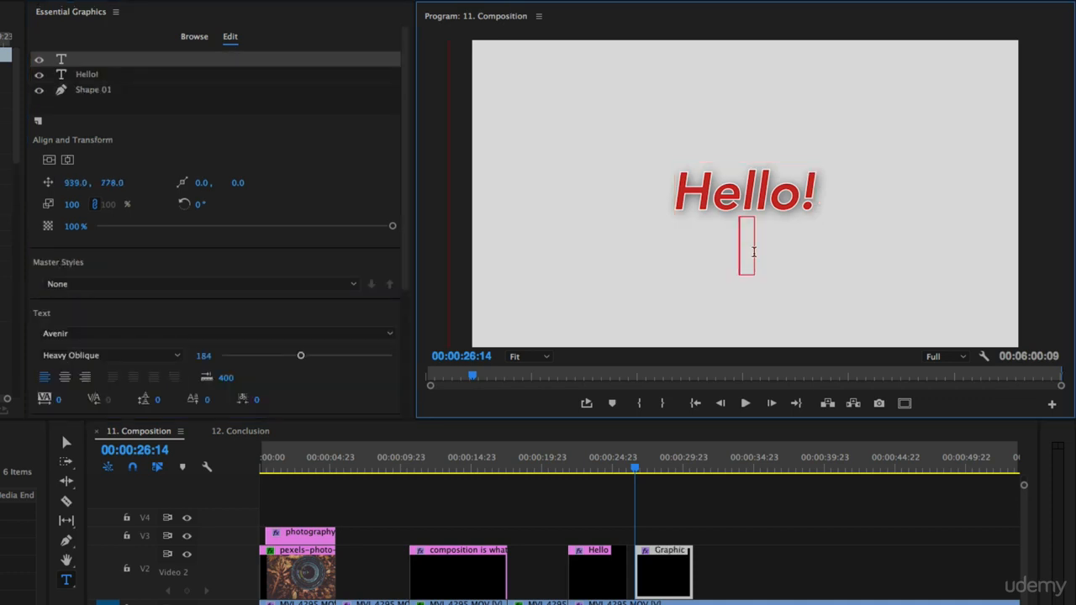
type("My na")
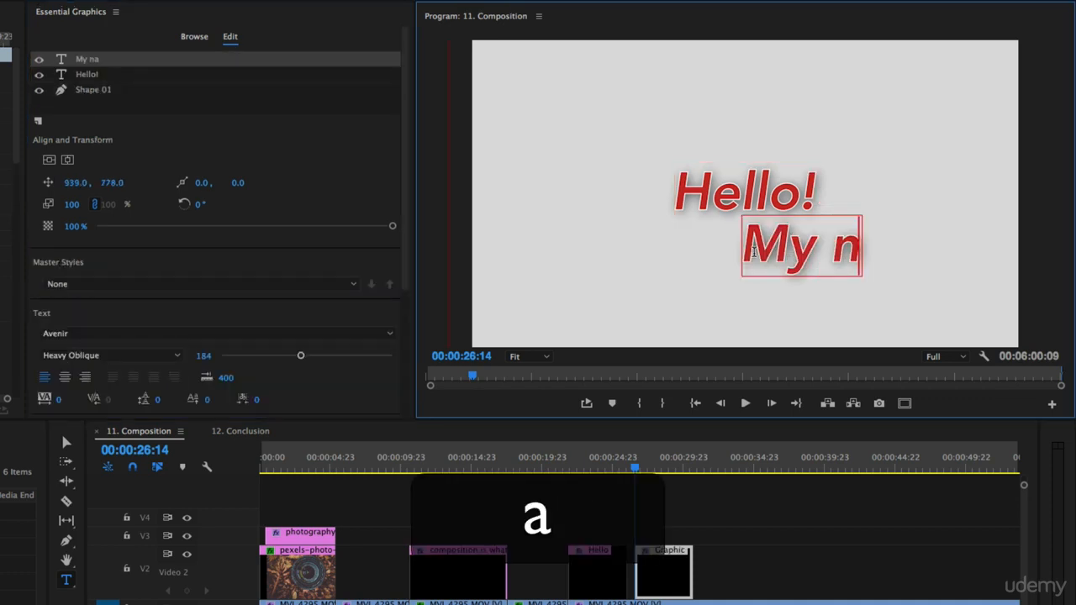
type("me is phil")
key("super+a")
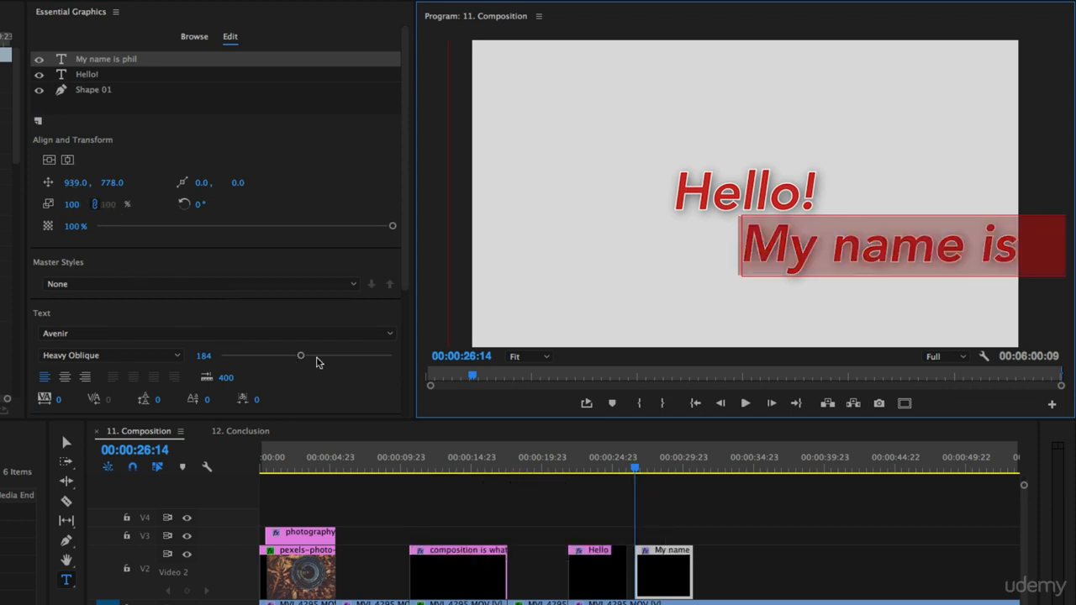
left_click_drag(300, 356, 253, 360)
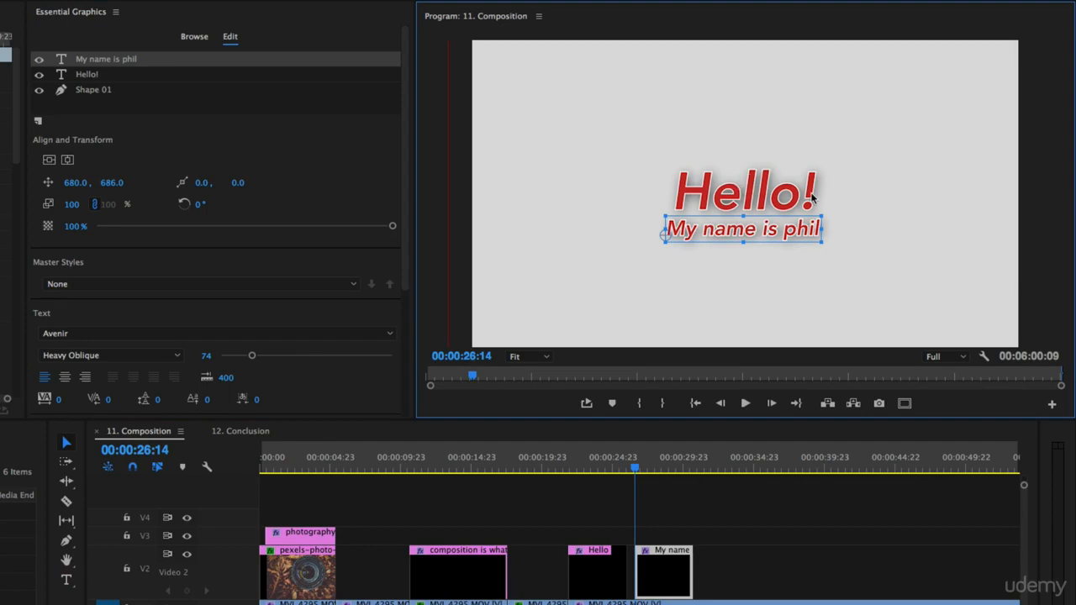
Step: Select the "Hello!" text, close the Essential Graphics panel and enlarge the Effect Controls panel
left_click(755, 197)
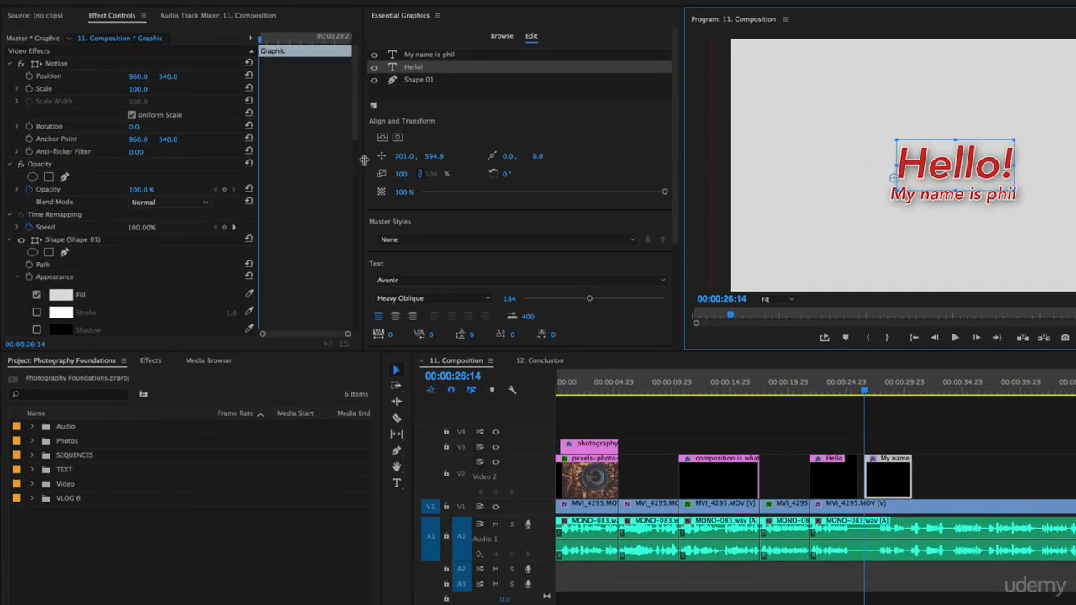
left_click_drag(364, 159, 386, 160)
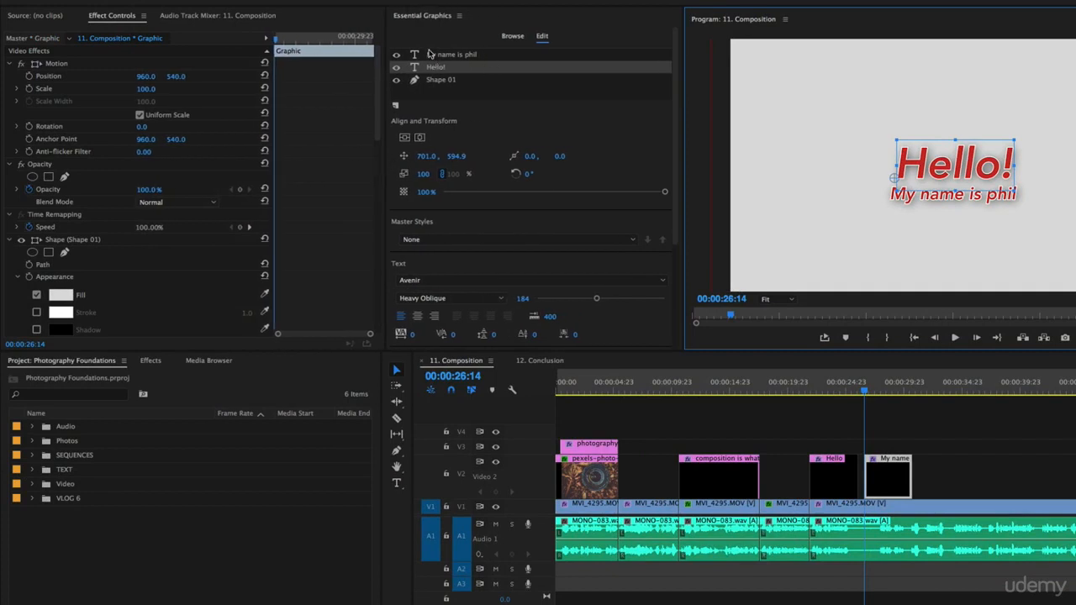
right_click(412, 18)
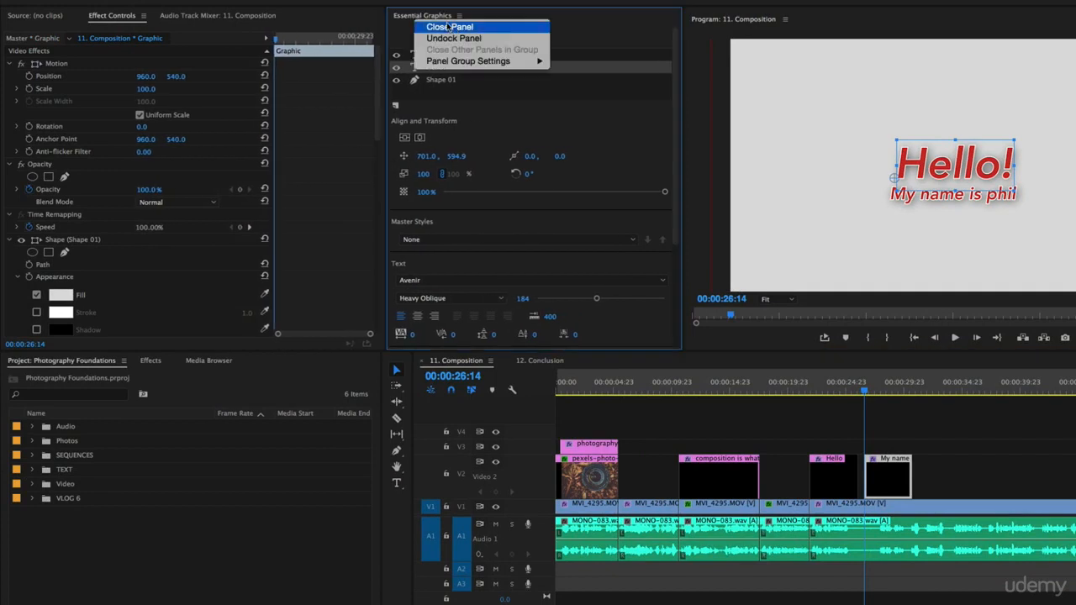
left_click(429, 31)
left_click_drag(388, 206, 531, 206)
left_click_drag(252, 351, 253, 402)
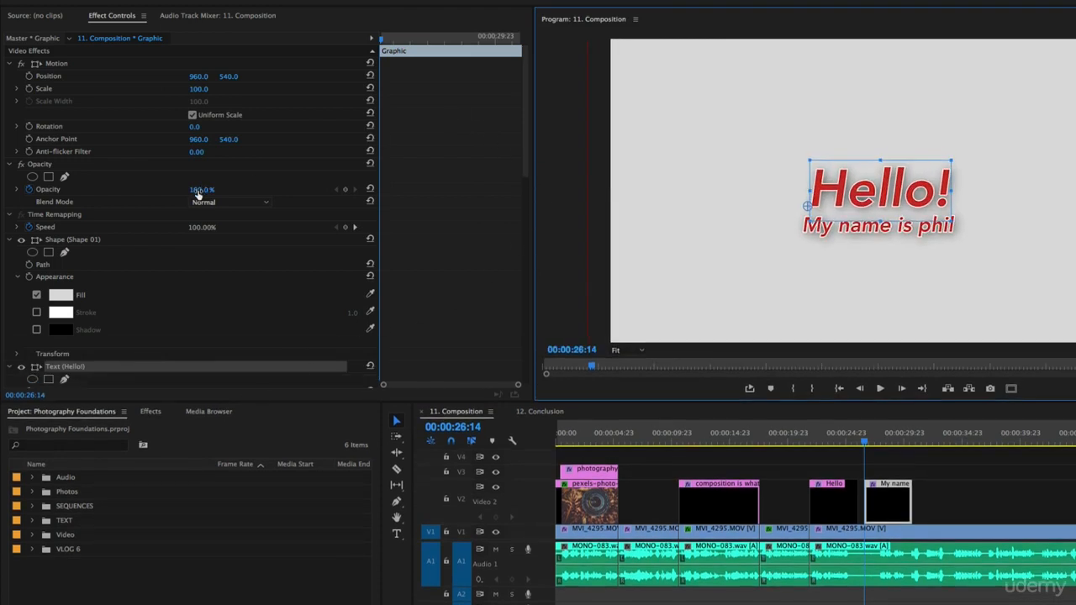
Step: Collapse the shape and text layers in the graphic's effect settings, leaving only the "Hello!" text's properties expanded
left_click(10, 239)
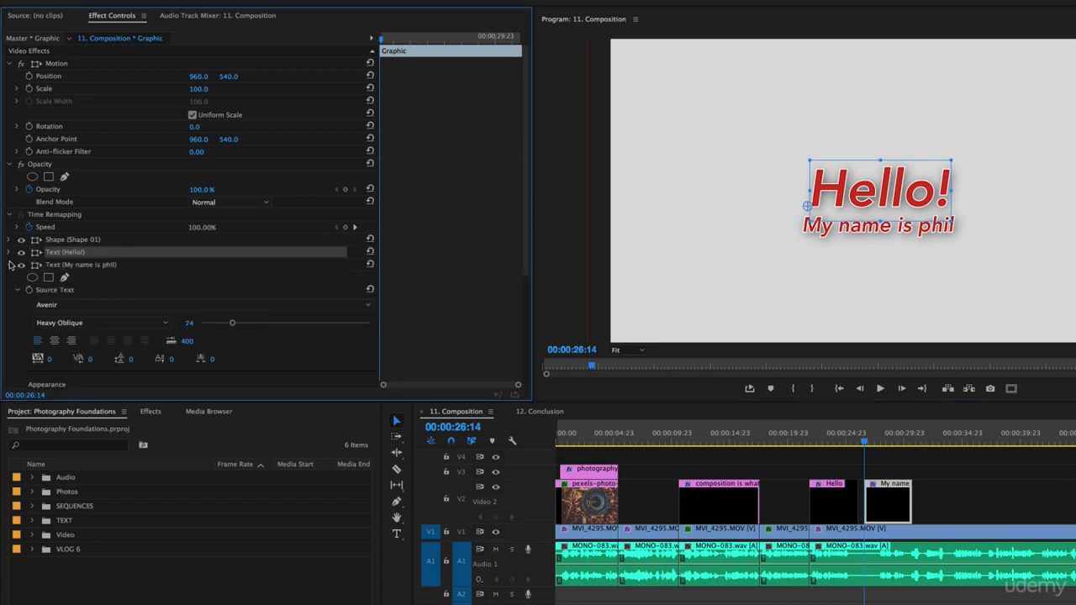
left_click(11, 253)
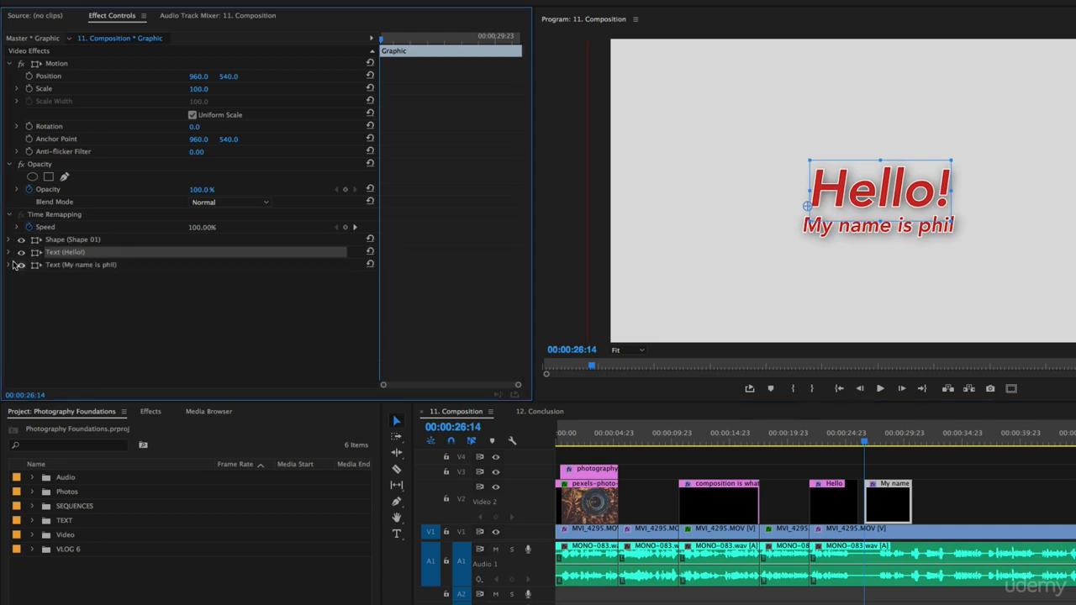
left_click(10, 252)
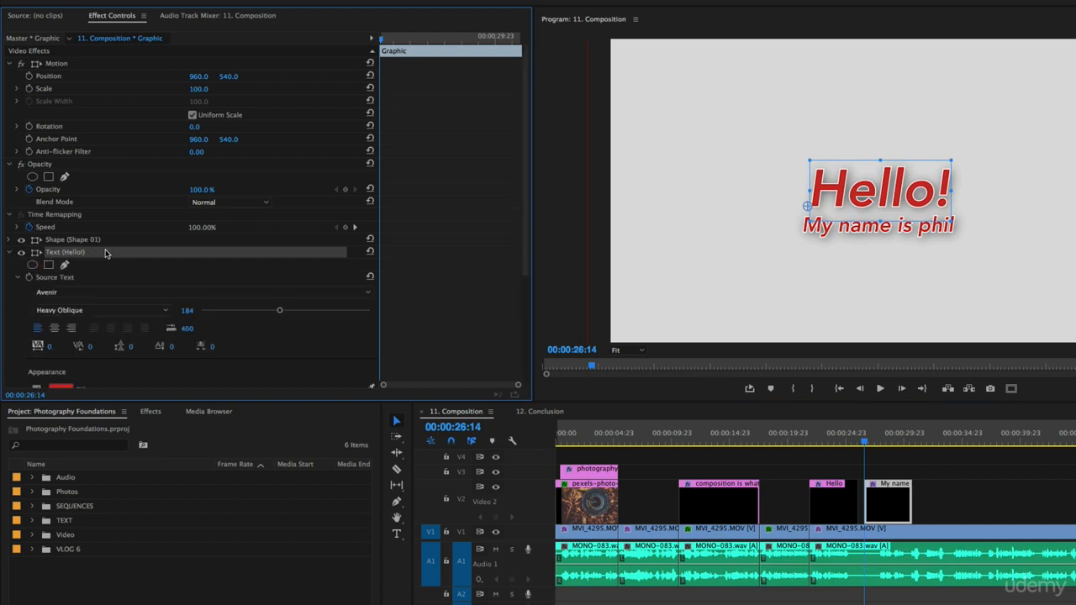
Step: Try the Avenir Next Ultra Light font on the "Hello!" text and undo the change
scroll(288, 272, "down", 1)
key("super+z")
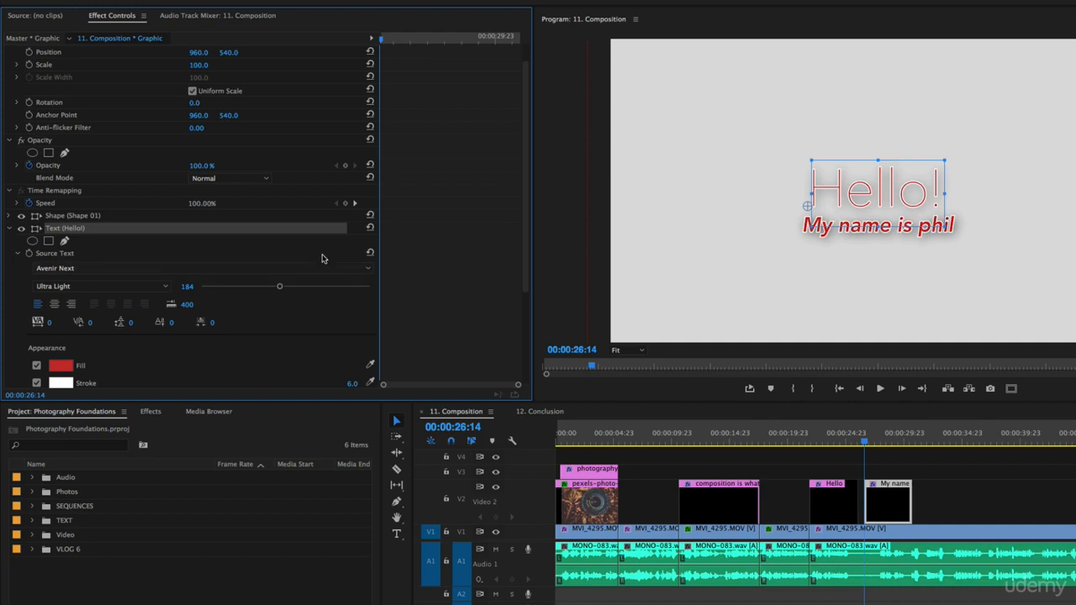
key("super+z")
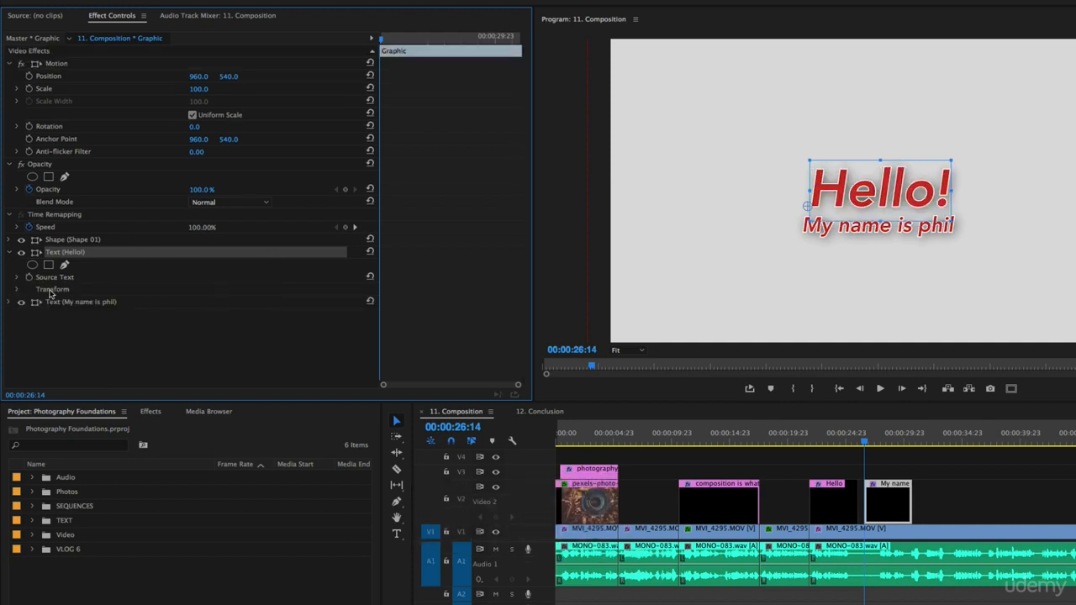
Step: Expand the "Hello!" text's Transform properties, try shifting the text to the left, and undo the move
left_click(50, 294)
left_click(17, 289)
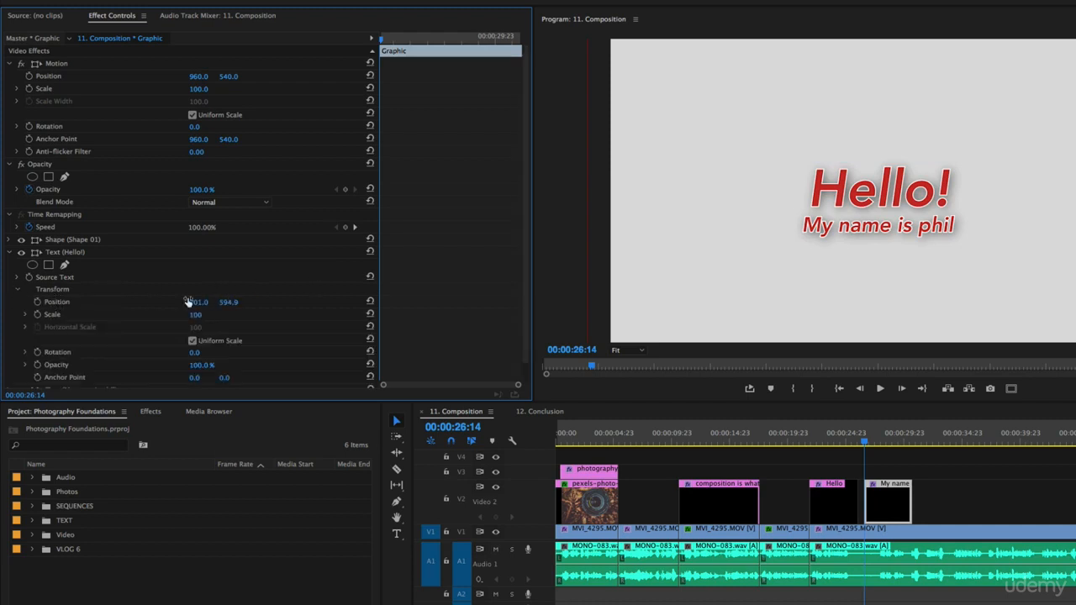
left_click_drag(198, 302, 51, 302)
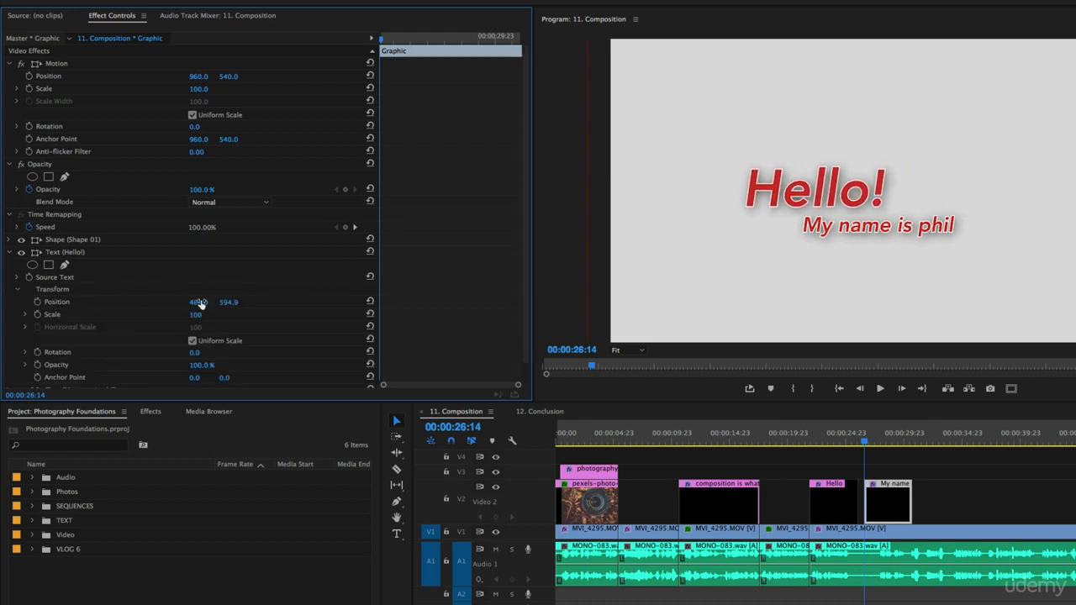
key("super+z")
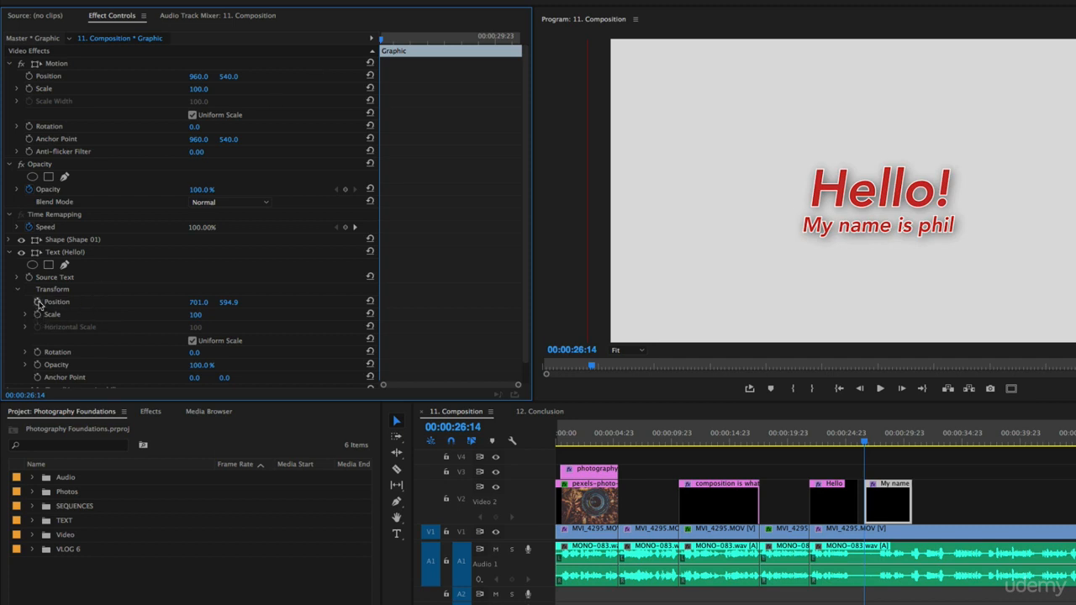
Step: Keyframe the "Hello!" text's position at the clip start and at 00:00:29:02 with X at 782, and scrub back to preview the motion
left_click(38, 303)
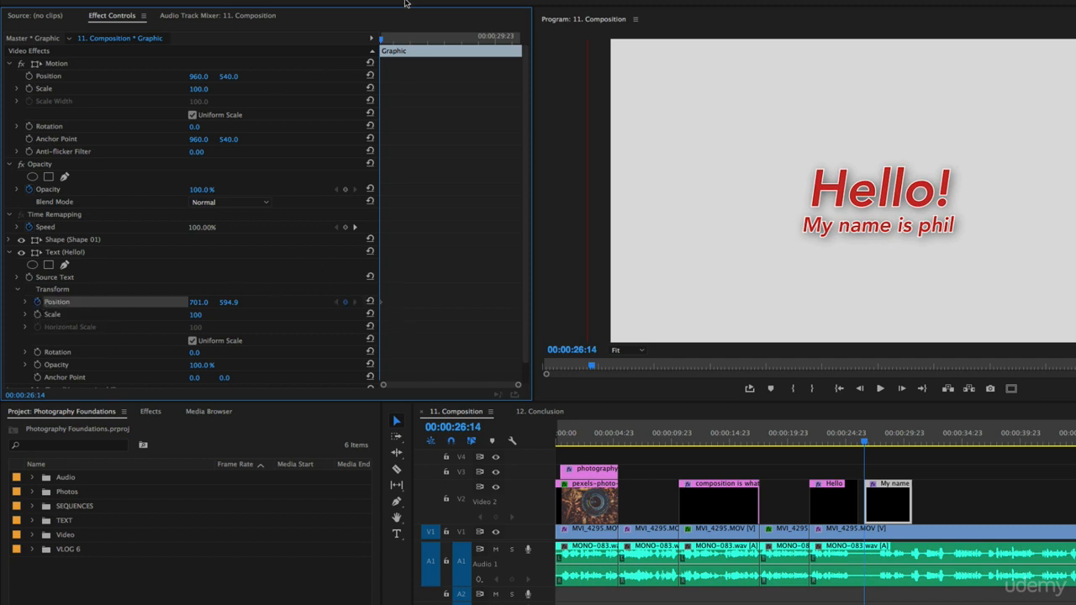
left_click_drag(382, 39, 420, 39)
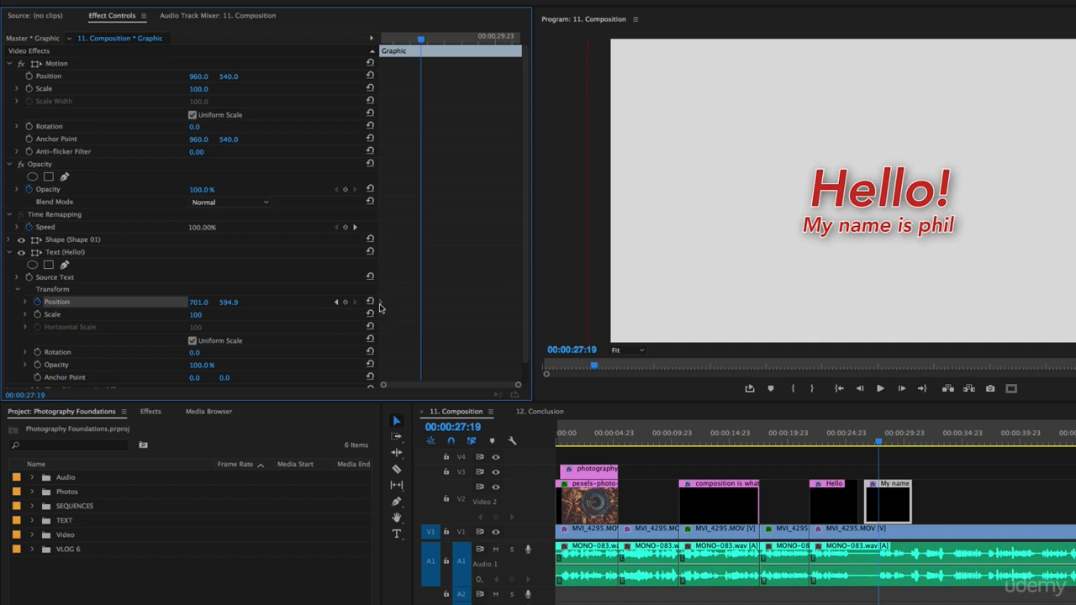
left_click_drag(420, 39, 464, 38)
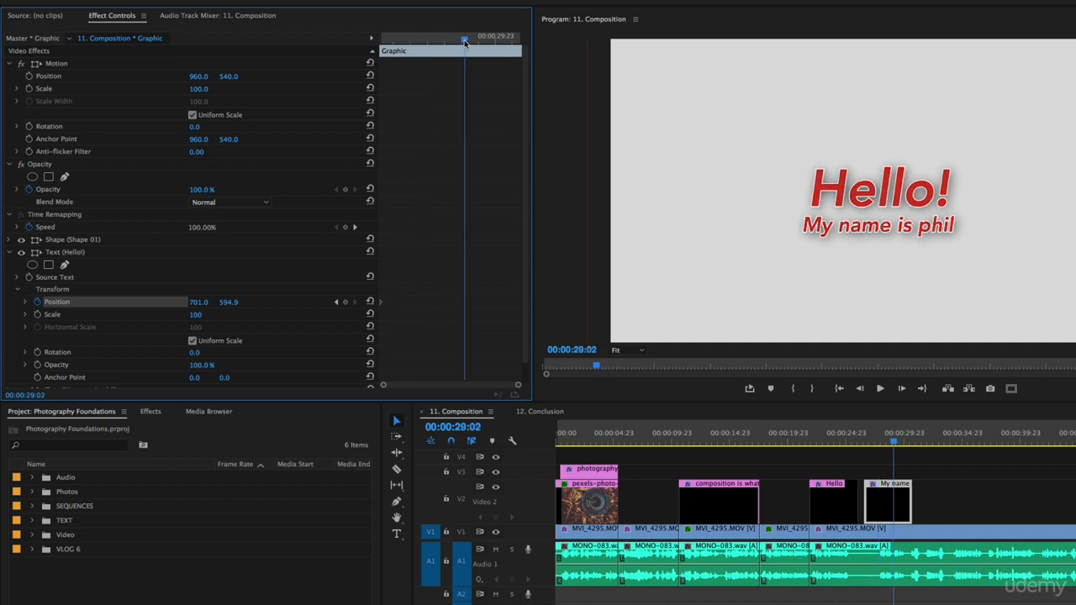
left_click_drag(198, 301, 267, 302)
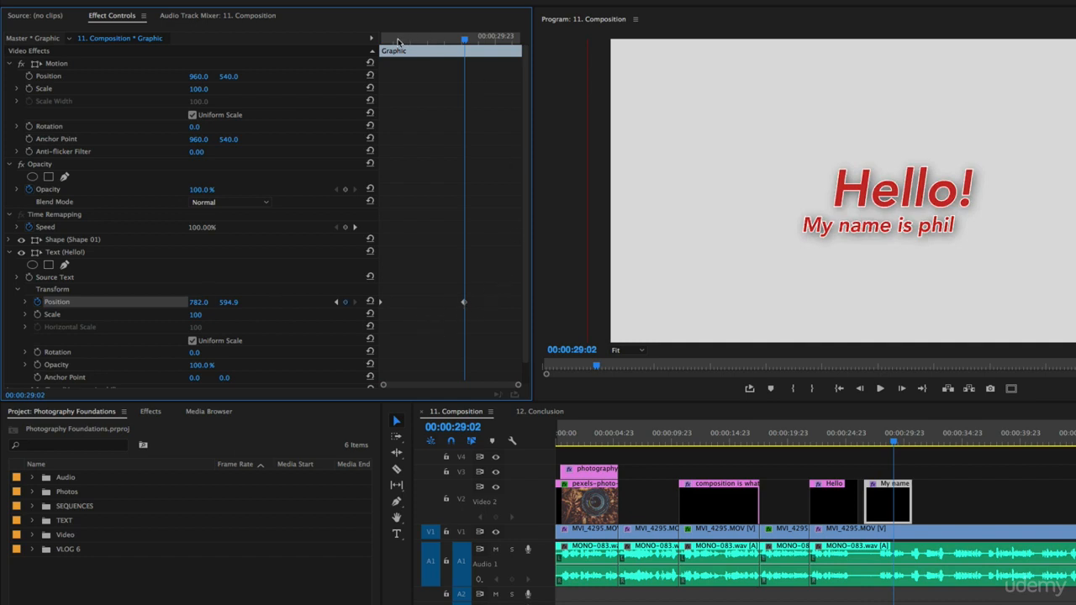
left_click_drag(395, 40, 351, 51)
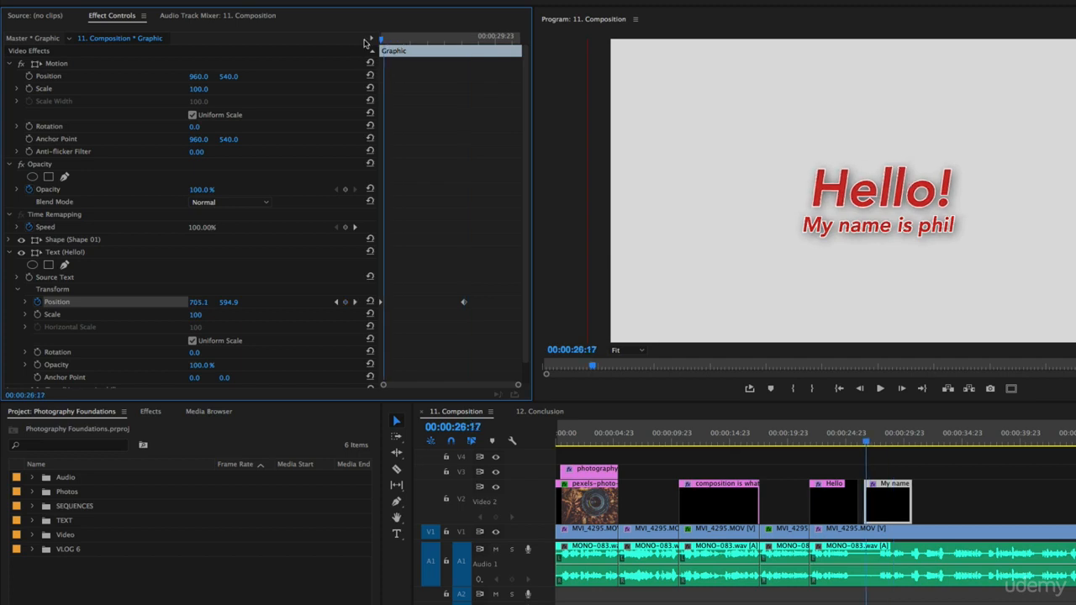
left_click_drag(432, 41, 348, 29)
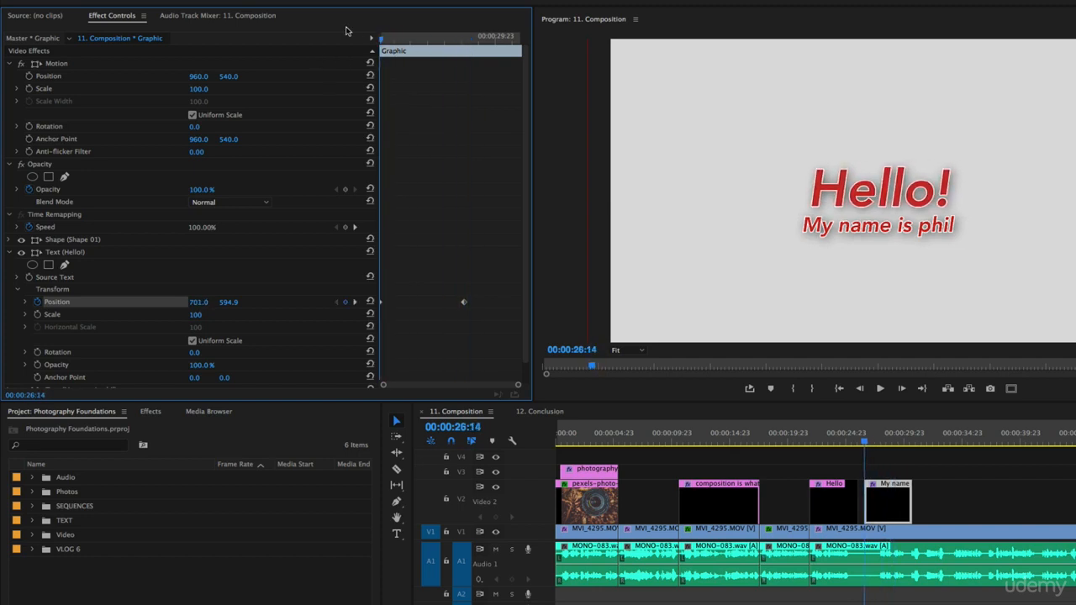
Step: Play back and scrub through the "Hello!" text's position animation
key("space")
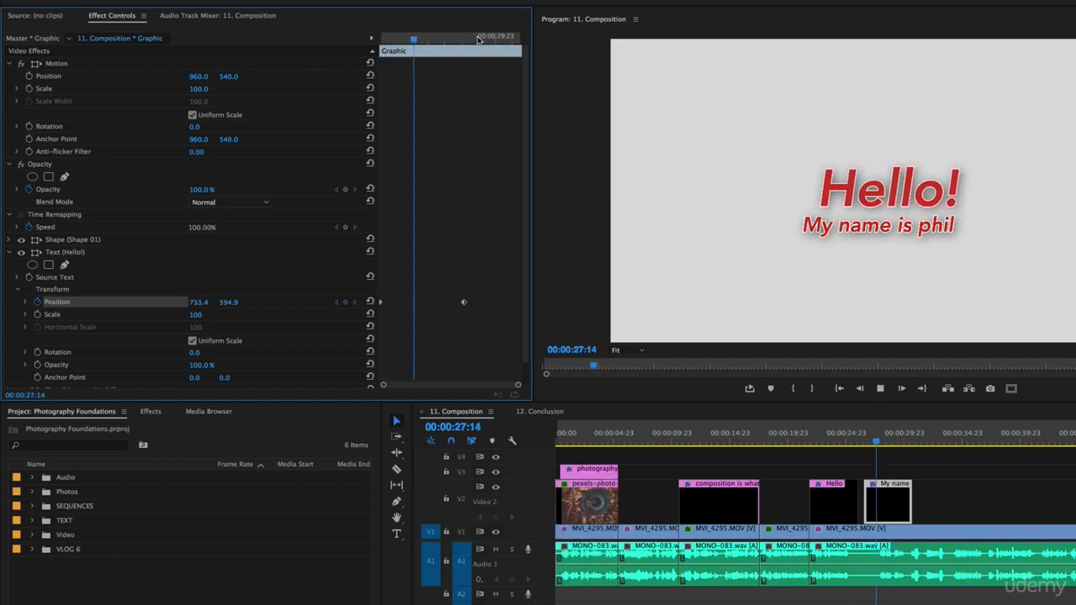
key("space")
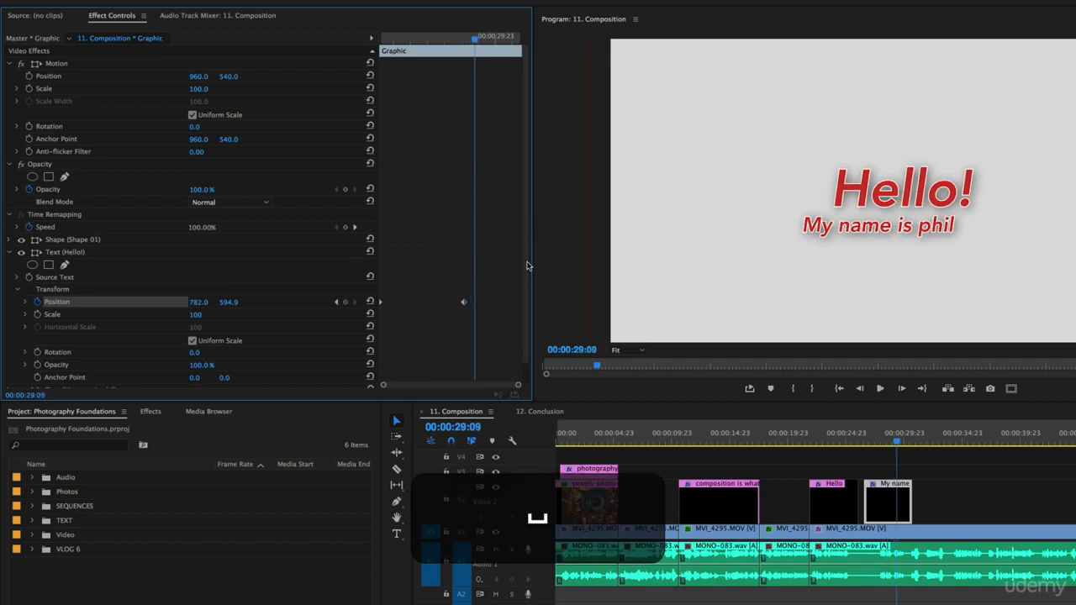
left_click(452, 38)
key("space")
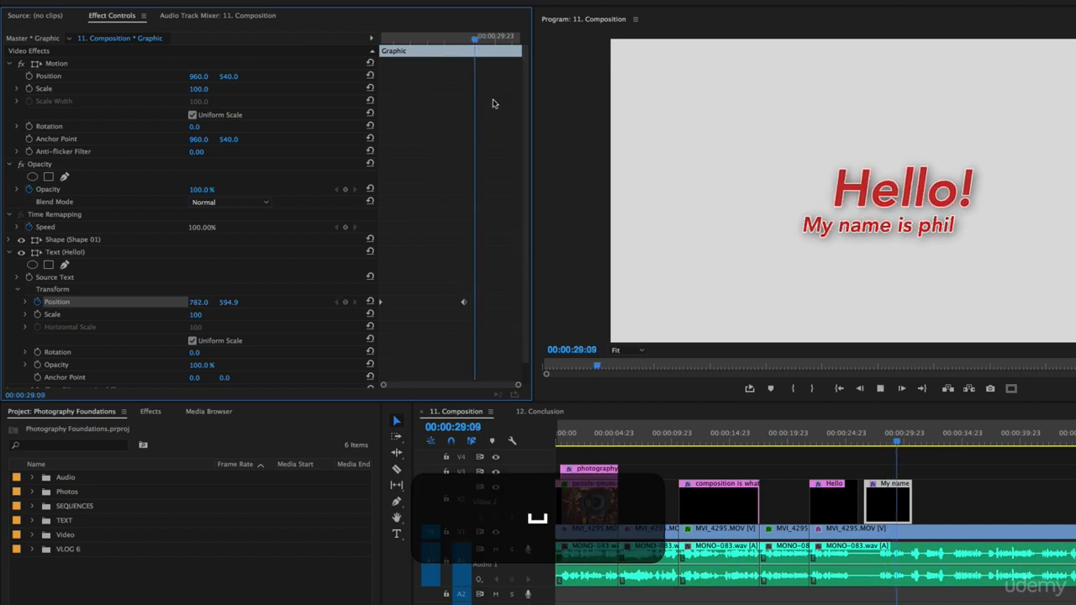
left_click_drag(460, 38, 432, 41)
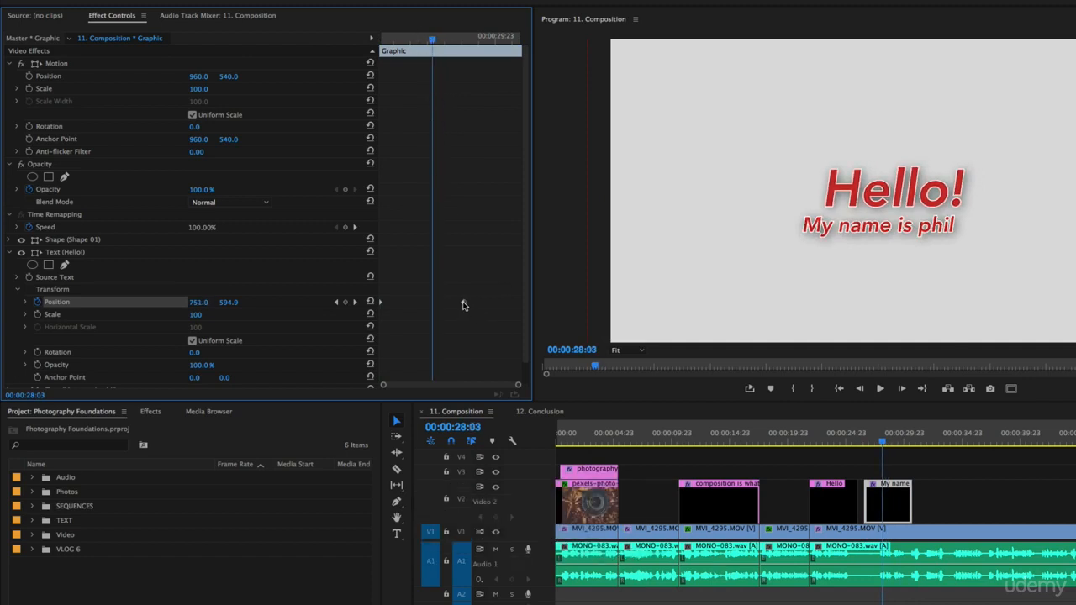
Step: Move the "Hello!" text's second position keyframe to the end of the clip and play back the motion
left_click_drag(464, 304, 552, 309)
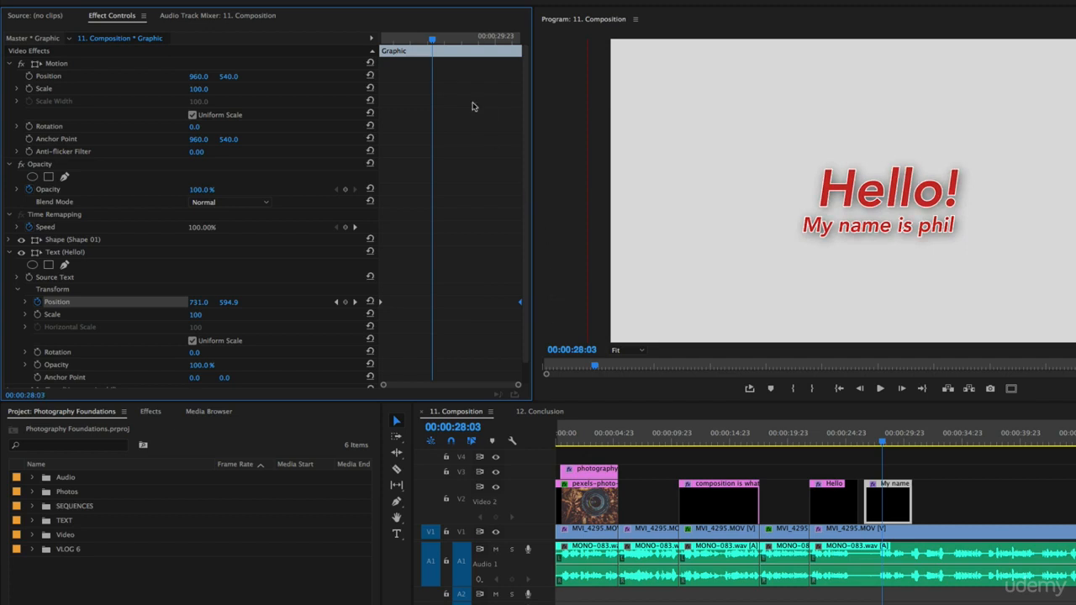
left_click_drag(426, 41, 385, 40)
key("space")
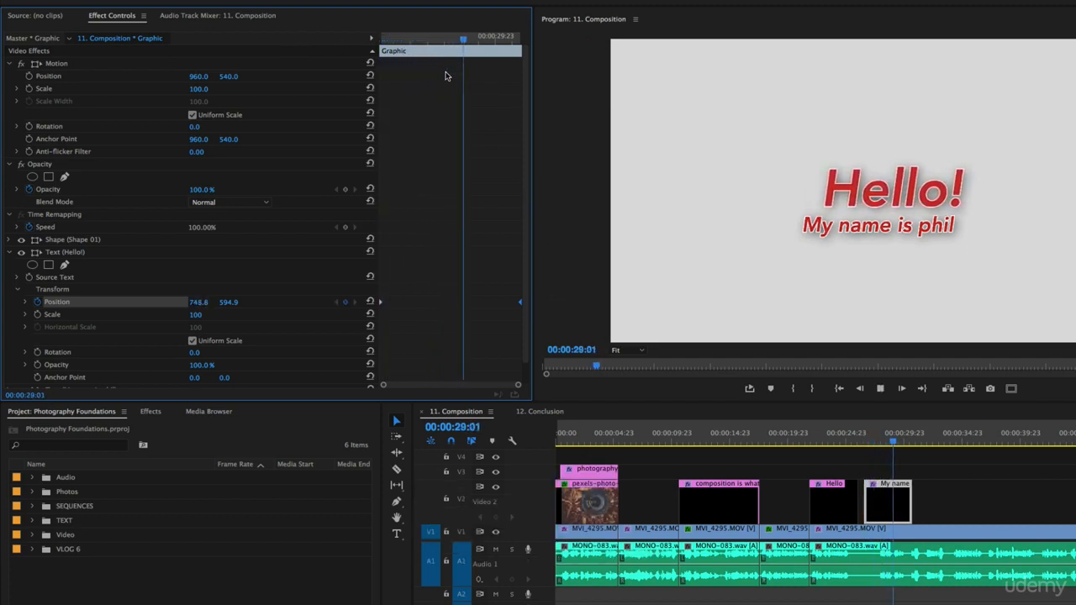
key("space")
left_click_drag(433, 41, 387, 40)
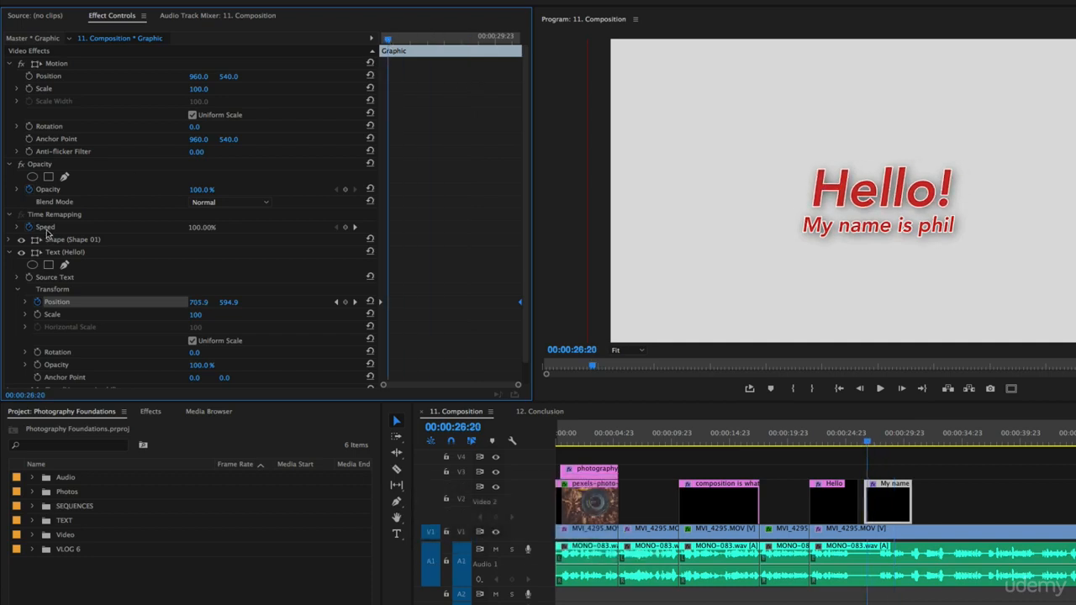
Step: Collapse the "Hello!" text and expand the second text line's Transform properties
left_click(11, 253)
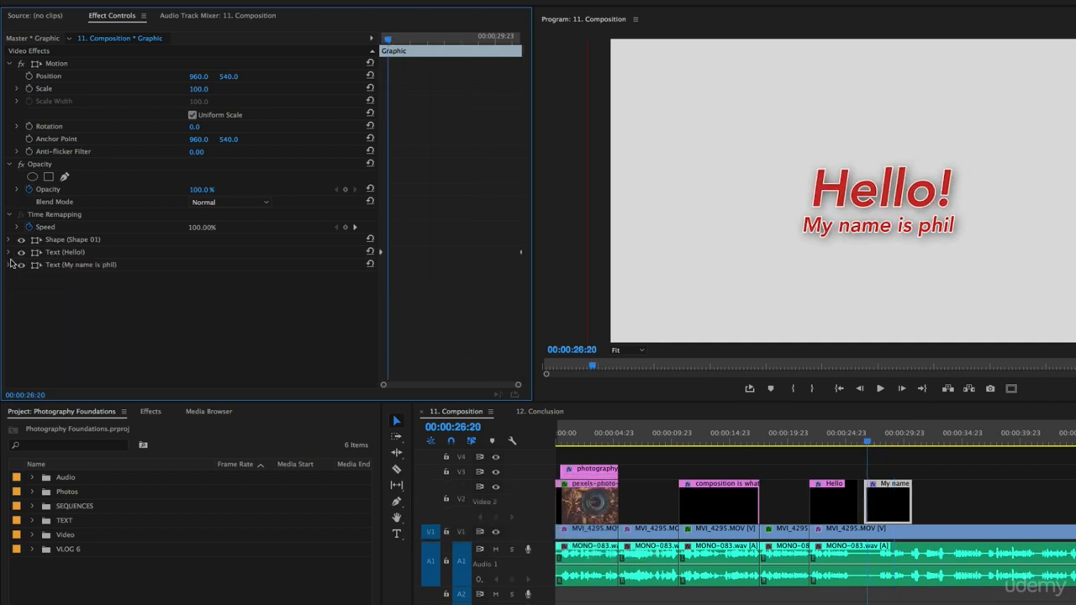
left_click(11, 265)
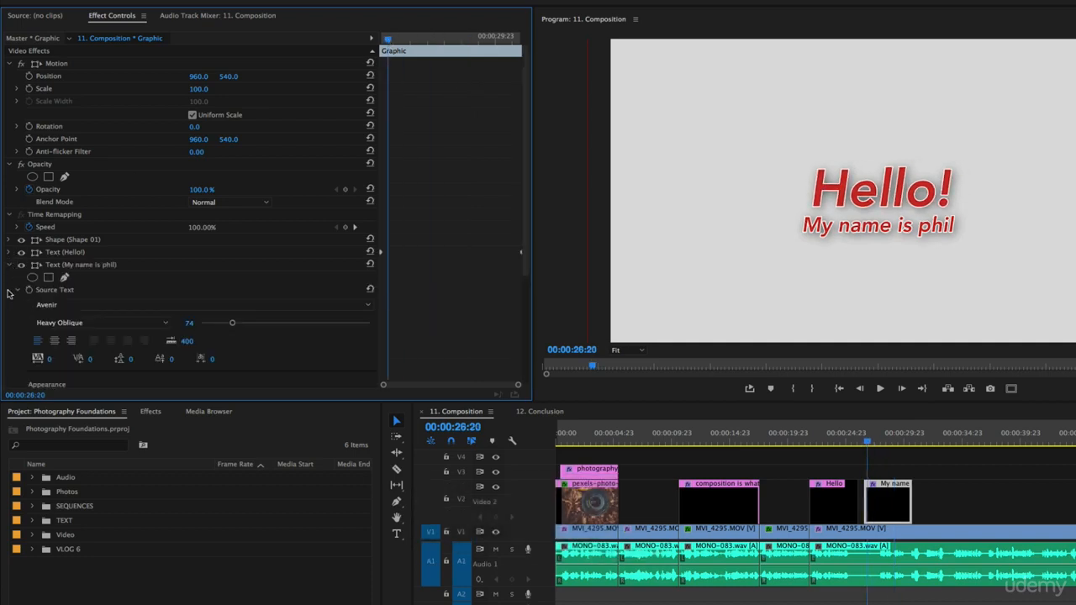
scroll(25, 294, "down", 5)
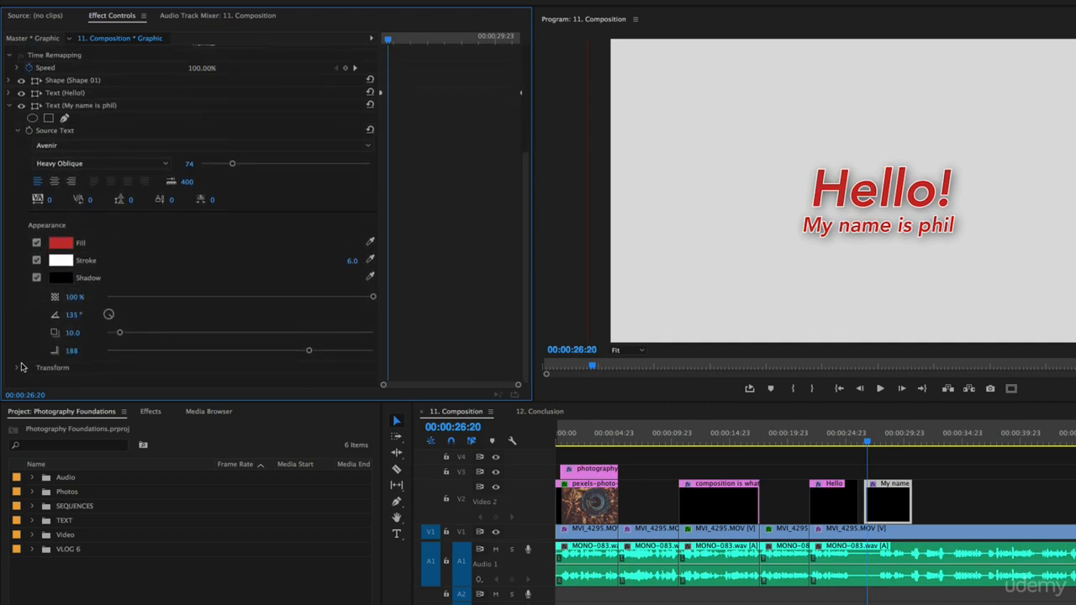
left_click(20, 367)
scroll(17, 328, "down", 3)
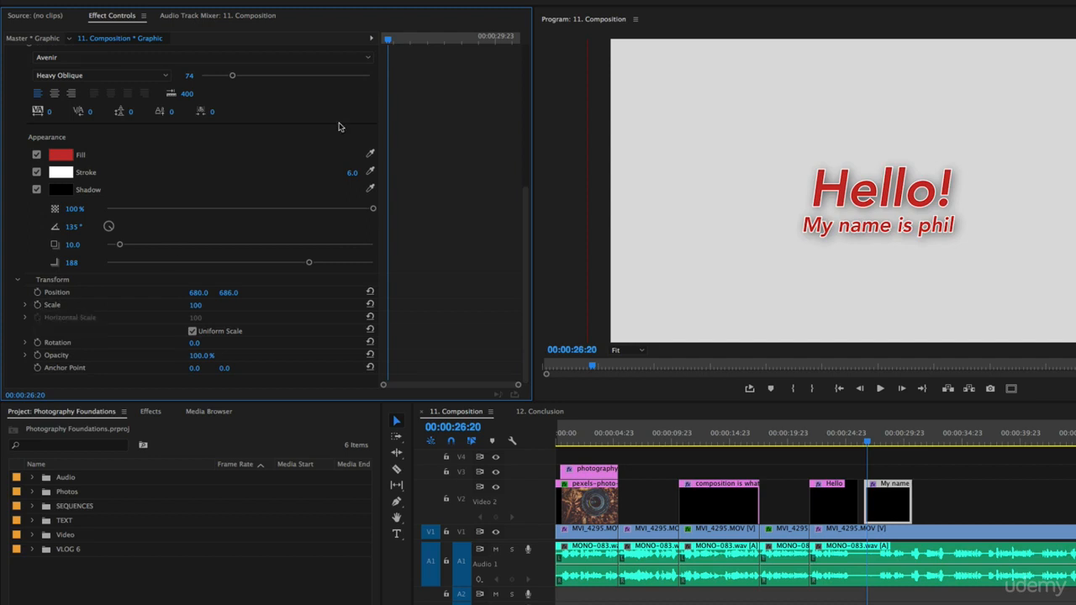
Step: Keyframe the second text line's scale before the clip's midpoint and at 00:00:28:19 with a value of 116
left_click_drag(398, 38, 460, 41)
left_click(38, 305)
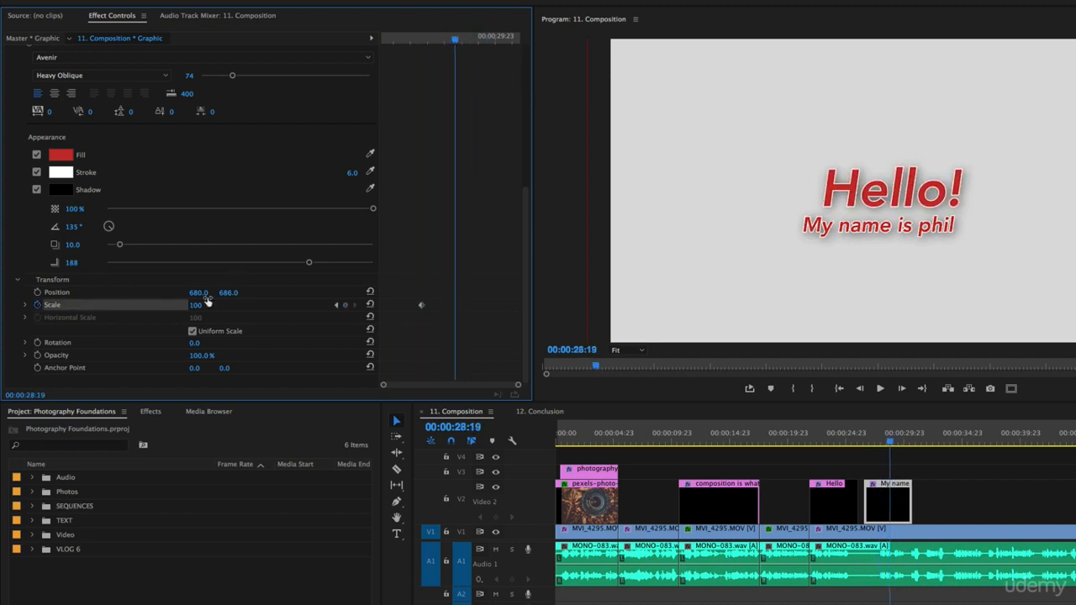
left_click_drag(197, 308, 211, 308)
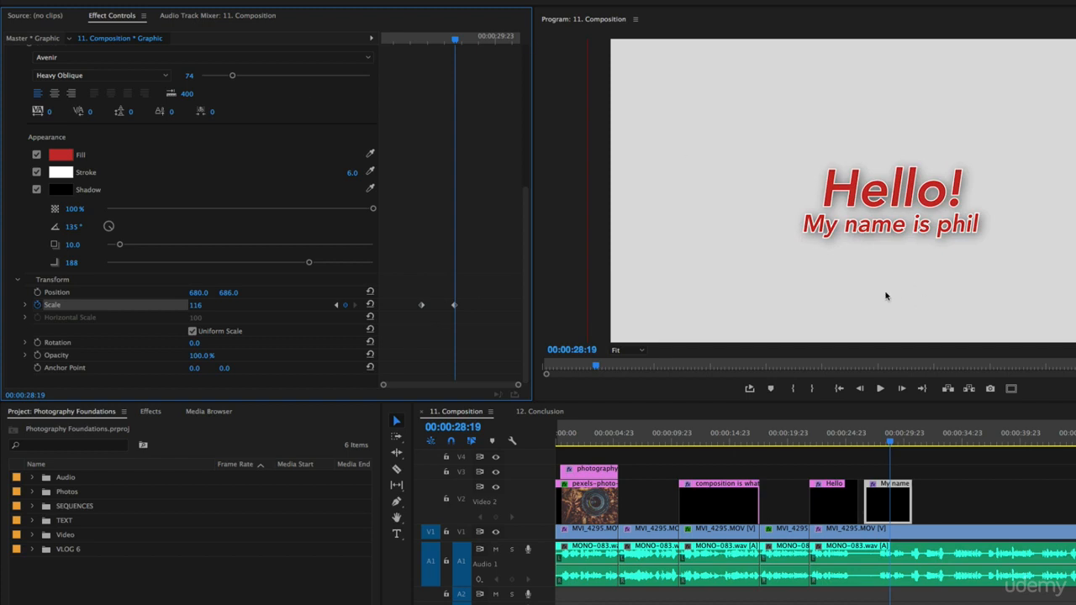
Step: Set the second text line's anchor point X to 121 and save the project
left_click_drag(446, 34, 415, 50)
left_click_drag(194, 367, 225, 368)
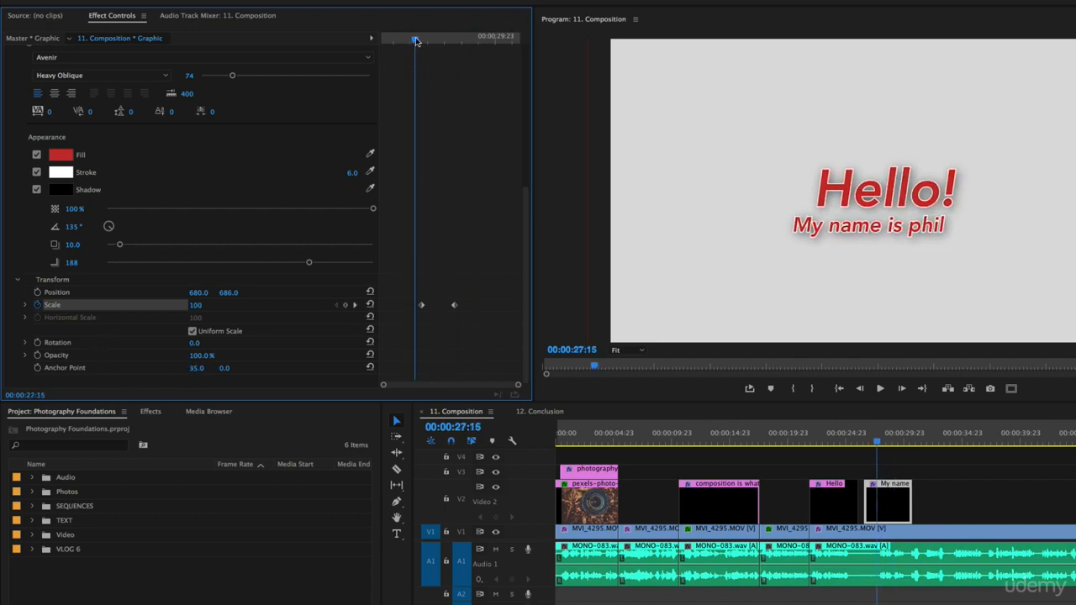
mouse_move(417, 40)
left_mouse_down()
mouse_move(437, 43)
mouse_move(426, 45)
left_mouse_up()
left_click_drag(198, 369, 270, 368)
left_click_drag(410, 42, 427, 65)
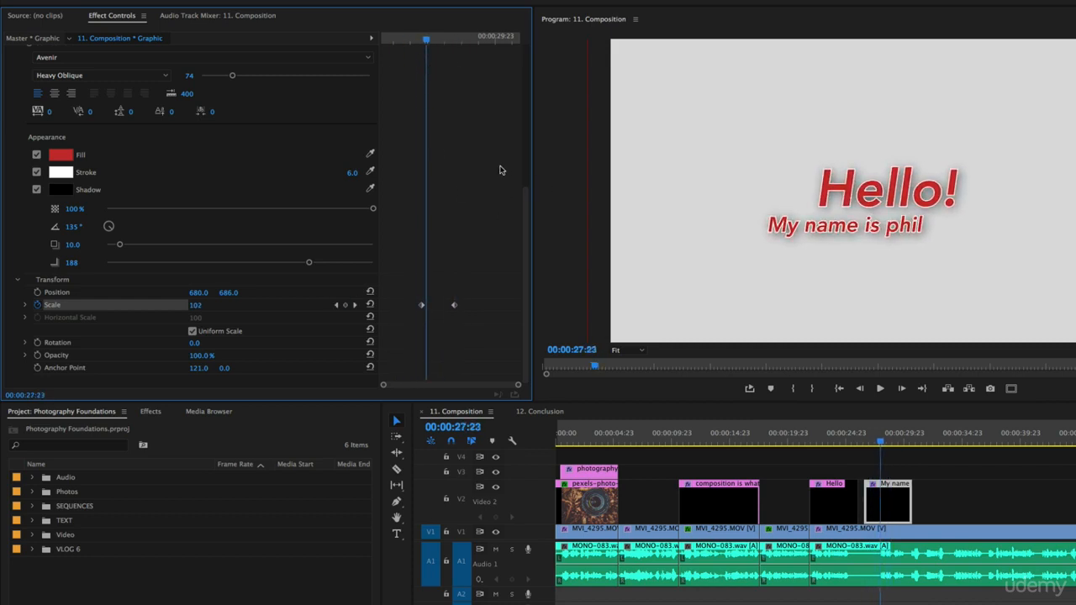
key("ctrl+s")
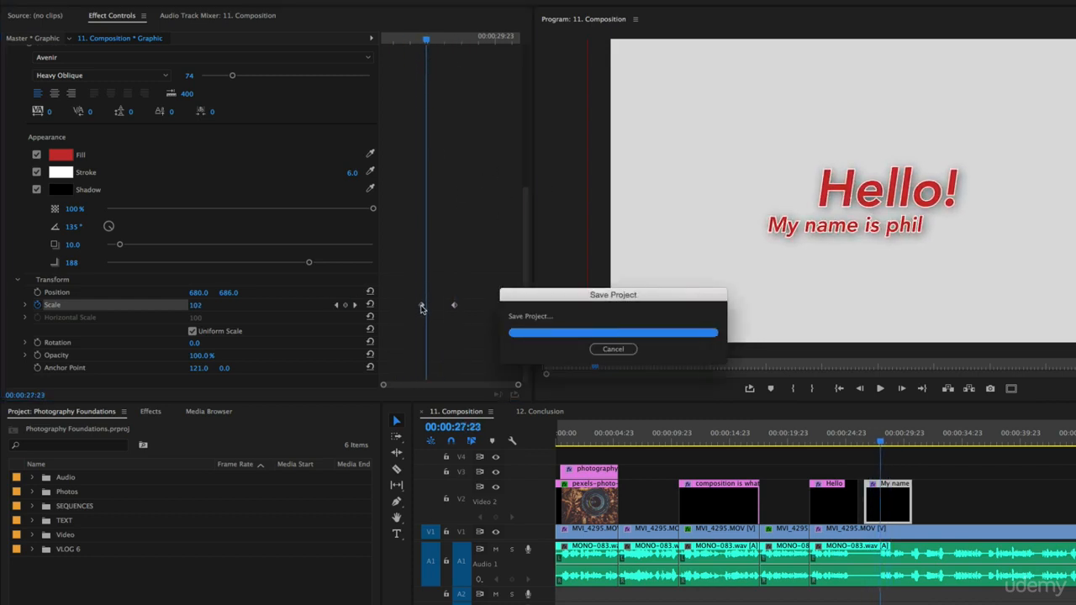
Step: Spread the second text line's scale keyframes to the clip's start and end with position X at 796, and play back the animation
left_click_drag(422, 307, 311, 305)
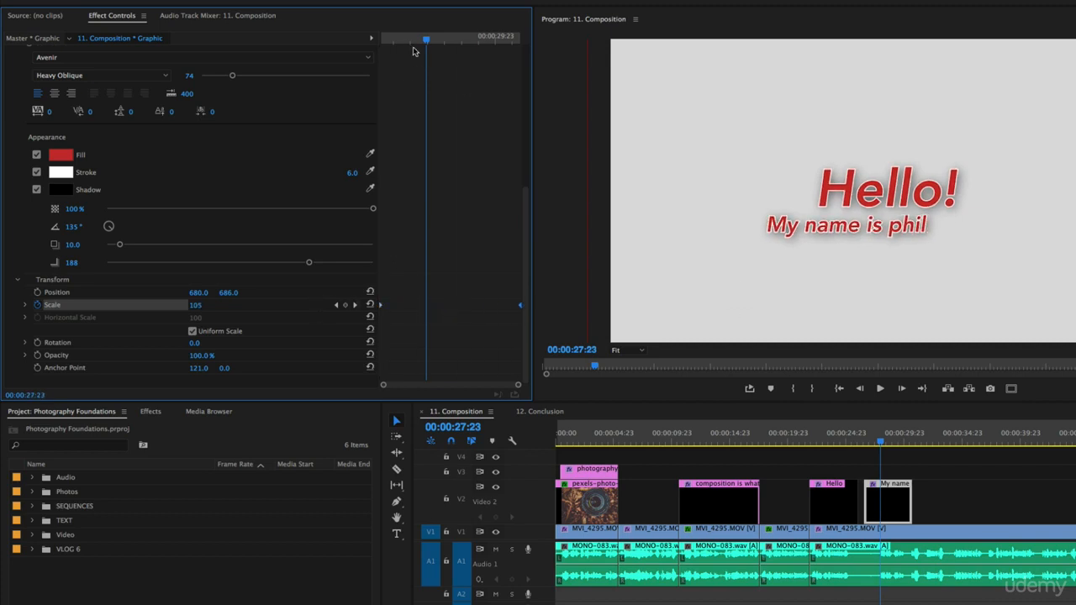
left_click_drag(423, 37, 186, 41)
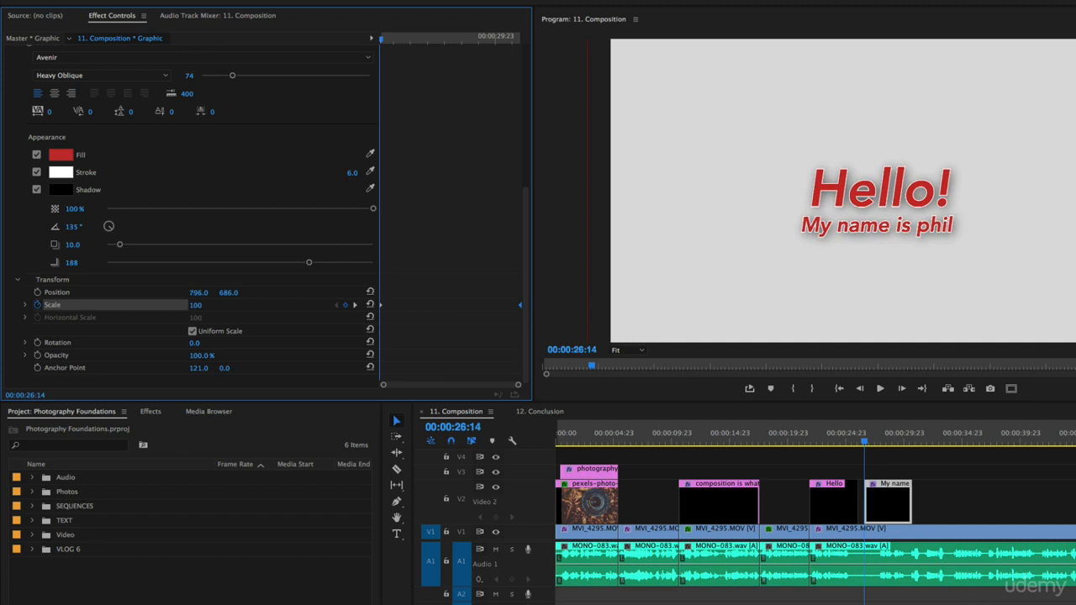
key("space")
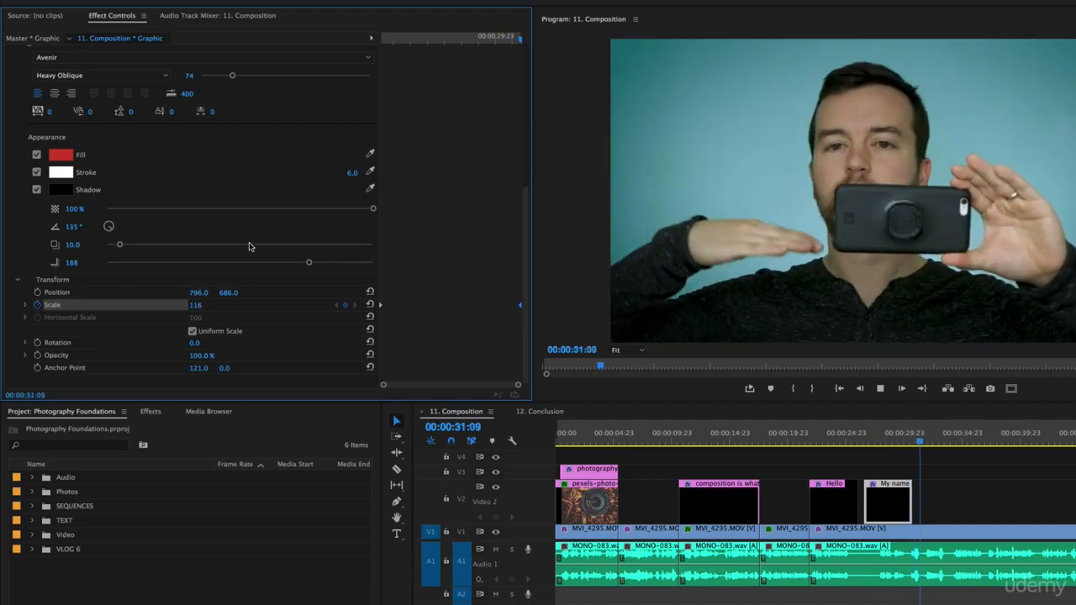
key("space")
left_click_drag(407, 36, 390, 36)
key("space")
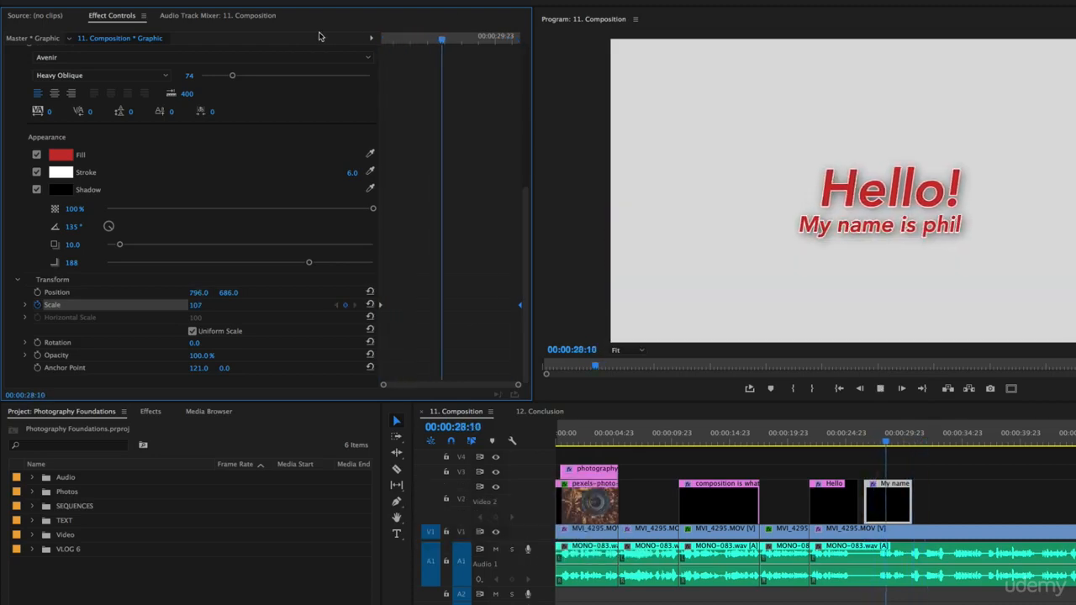
key("space")
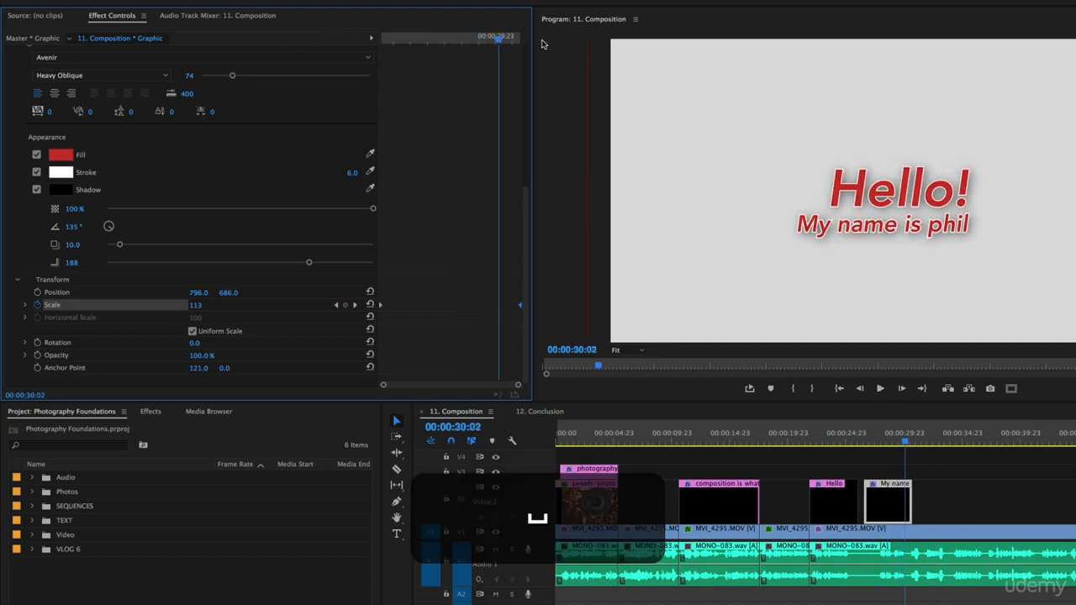
left_click_drag(411, 40, 343, 50)
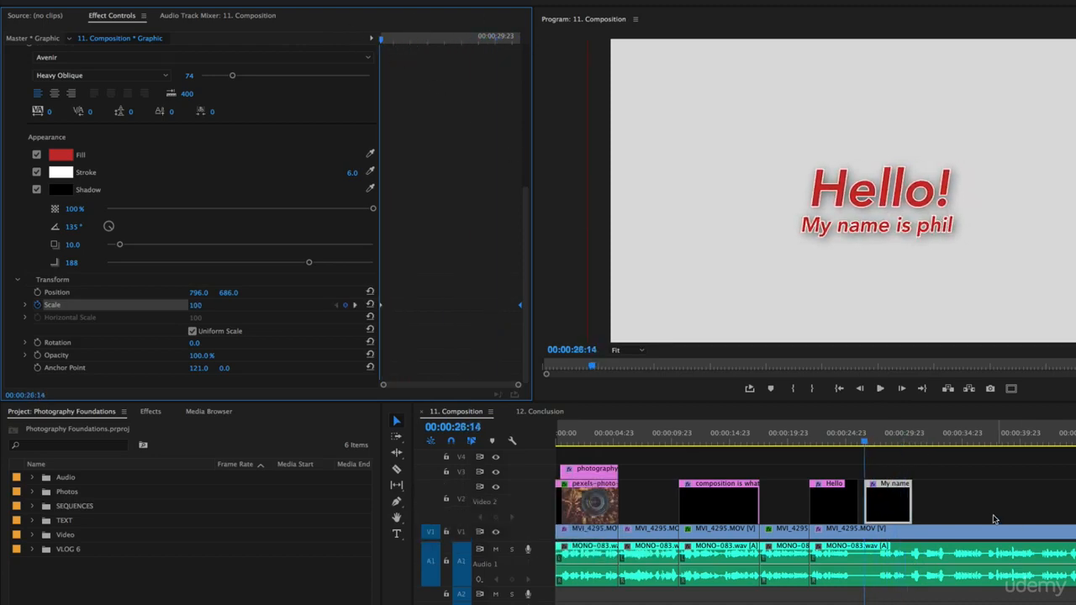
Step: Show the Essential Graphics editing controls for the graphic's layers and widen their area
left_click(239, 1)
mouse_move(282, 1)
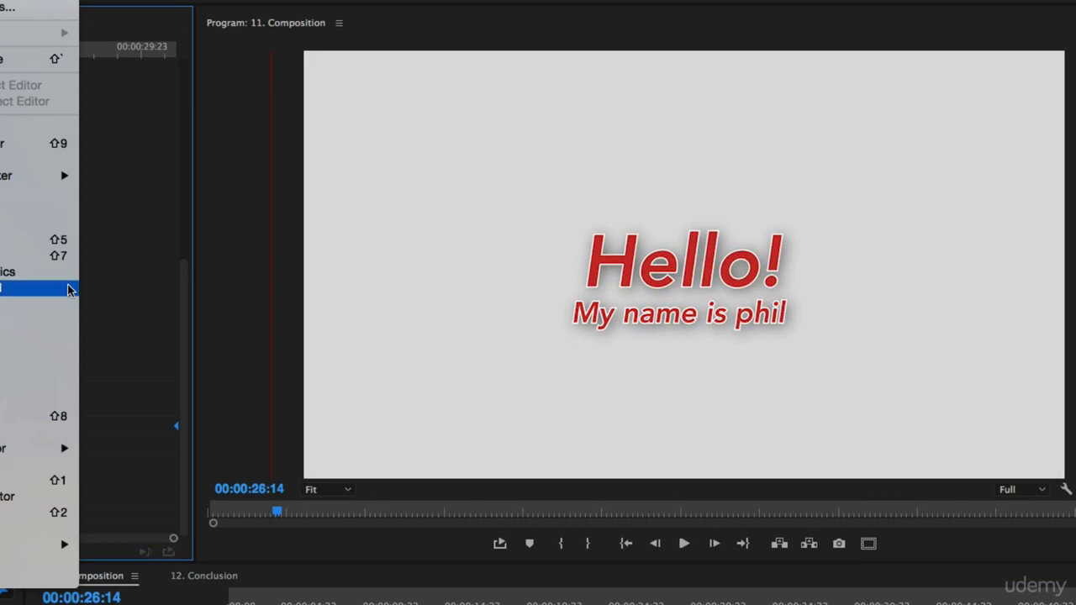
left_click(42, 272)
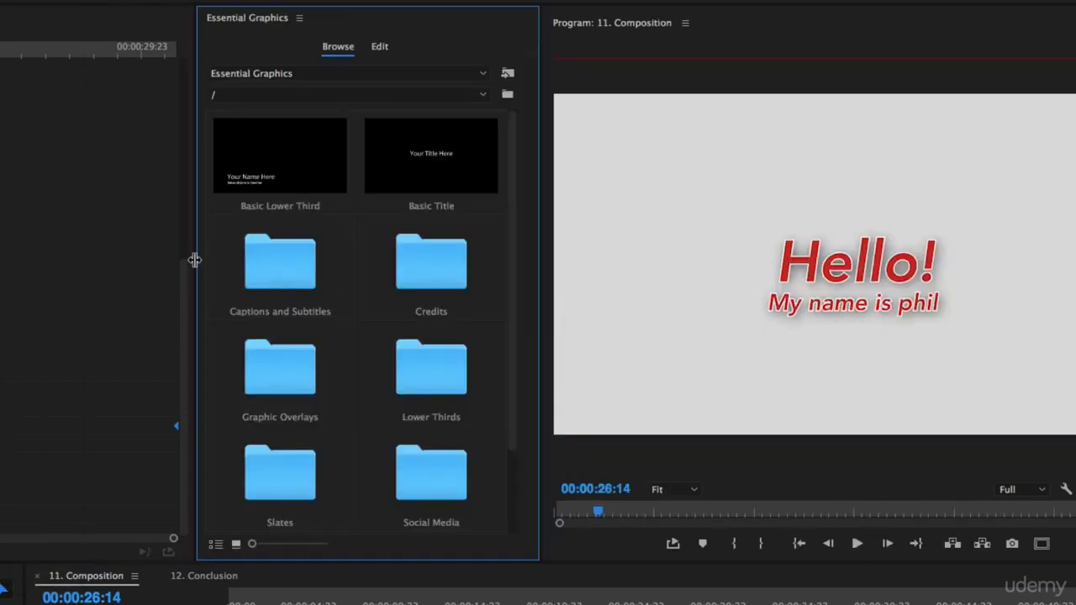
left_click_drag(196, 259, 14, 262)
left_click(290, 46)
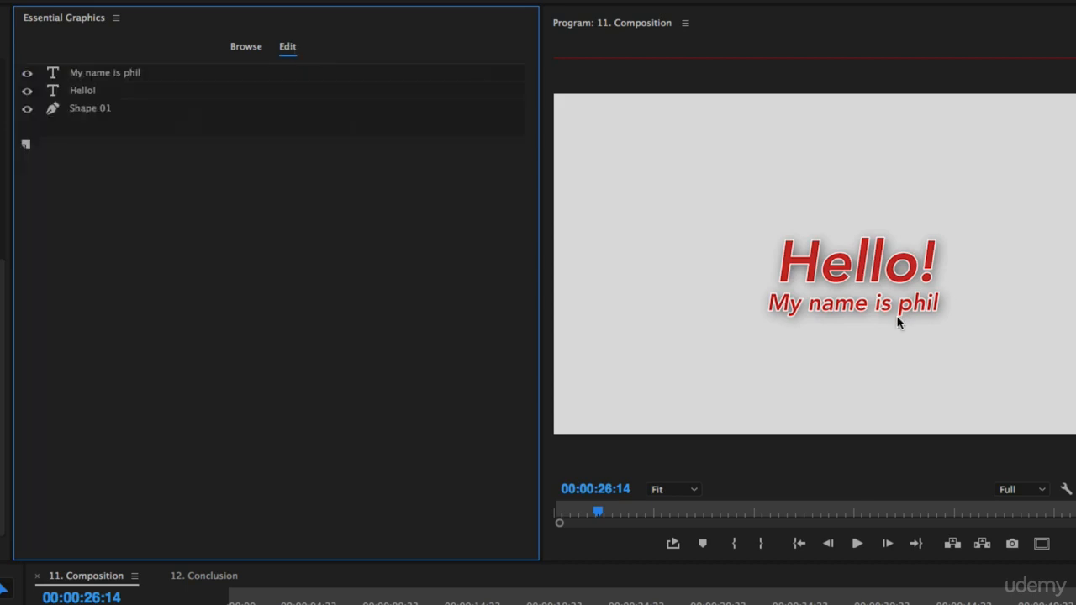
Step: Select the second text line in the preview and turn off its shadow
left_click(830, 309)
scroll(284, 280, "down", 5)
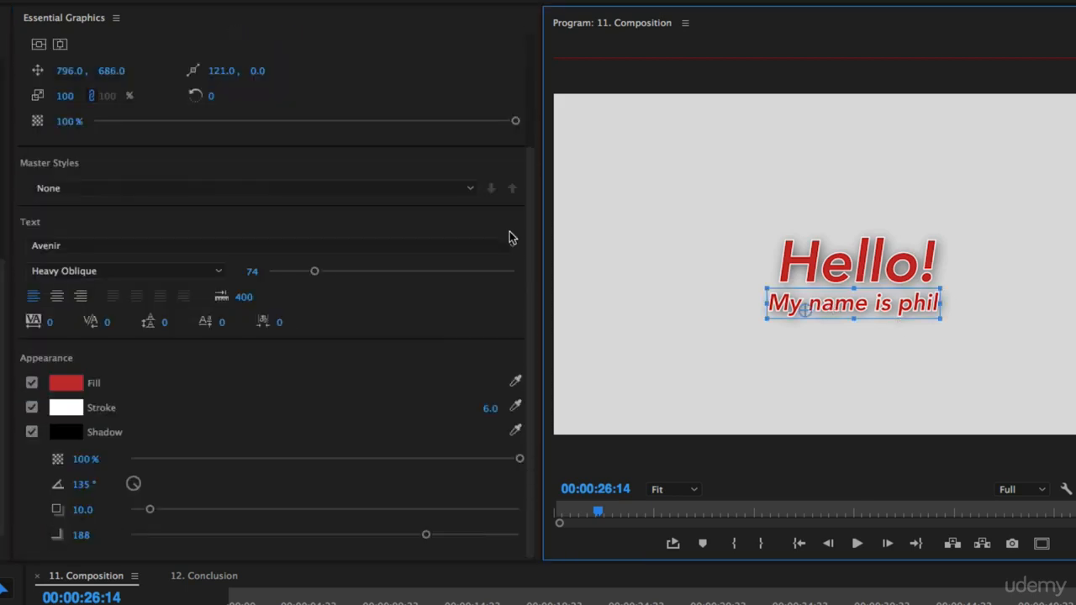
left_click(32, 450)
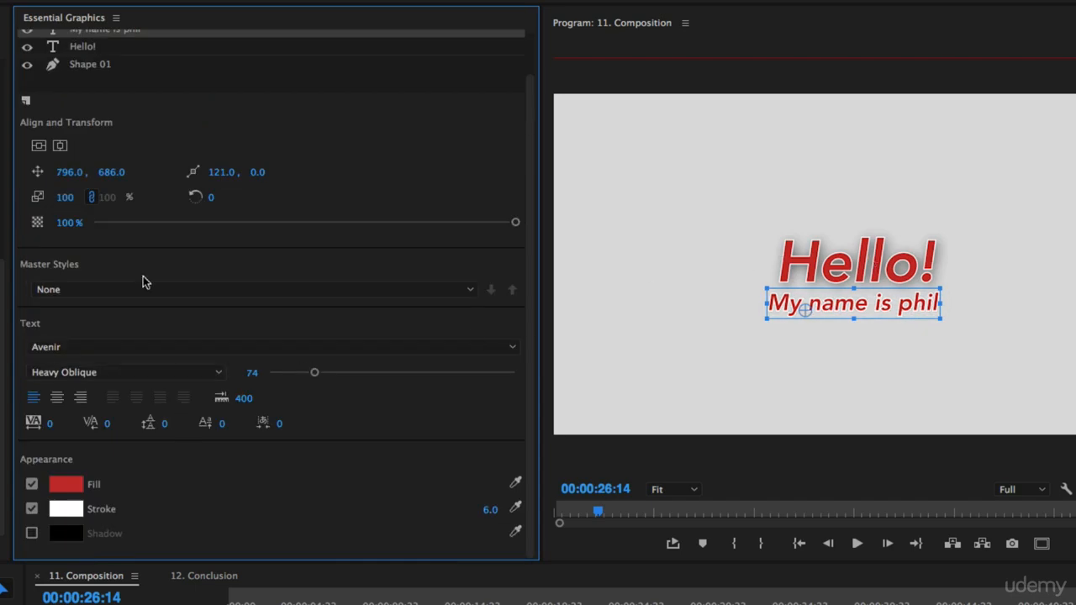
scroll(351, 130, "up", 2)
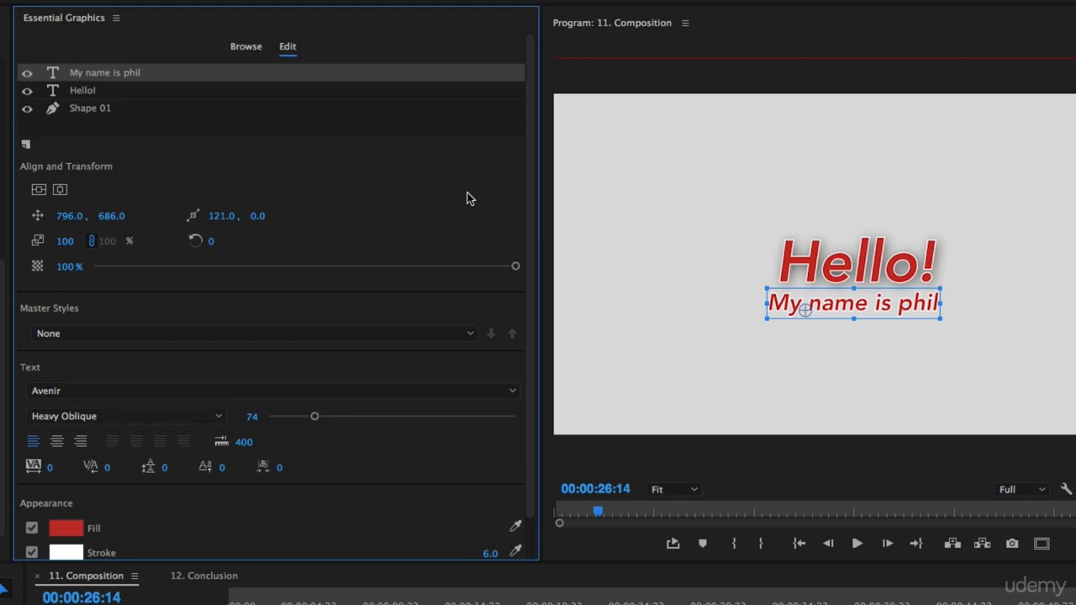
Step: Create a master text style named "Red with White Stroke" from the second text line
left_click(389, 334)
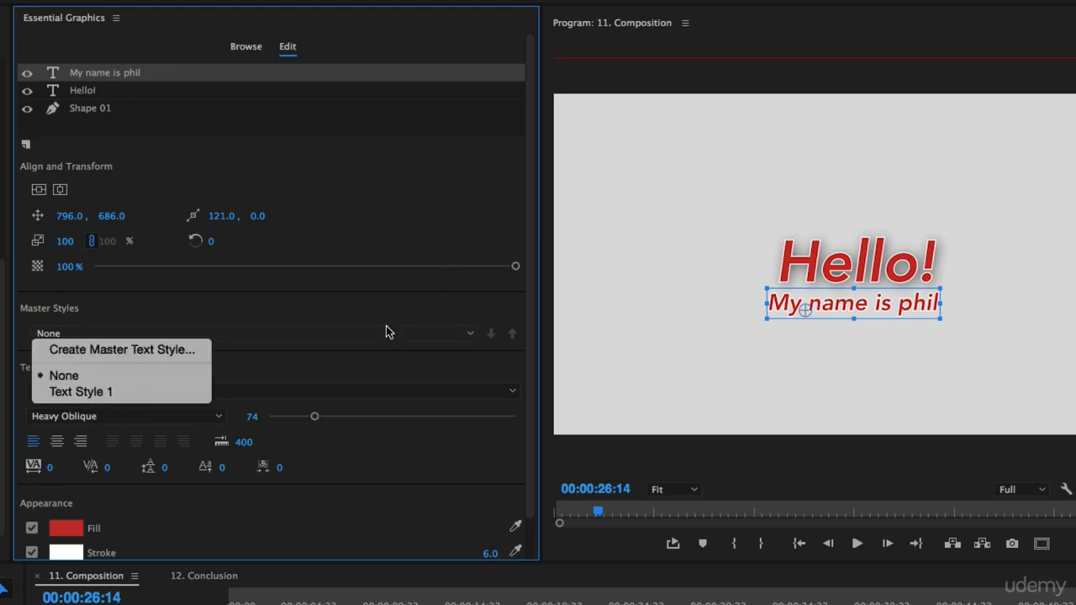
left_click(252, 305)
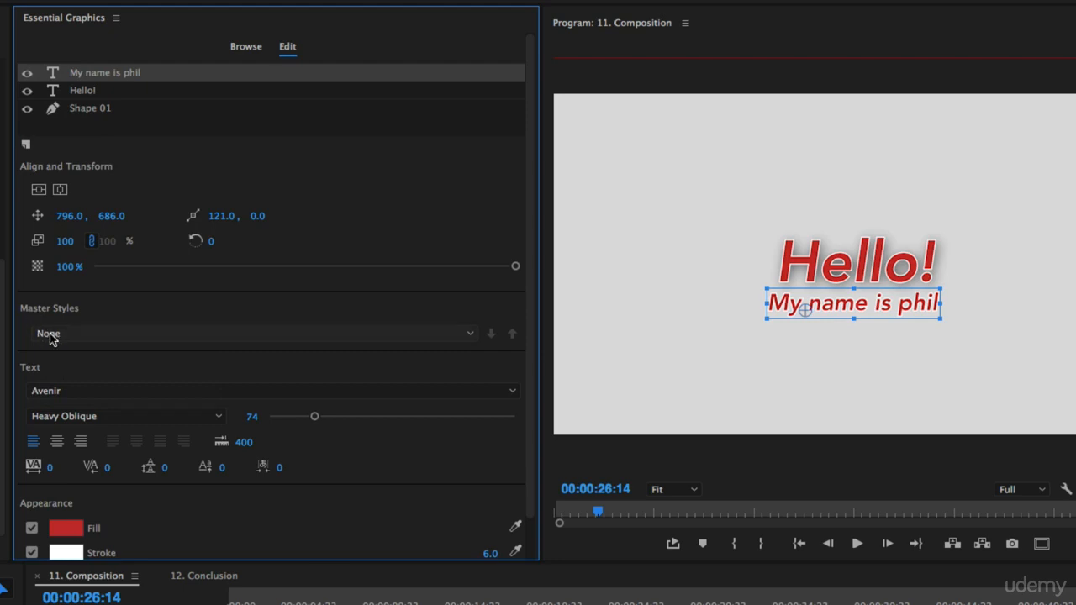
left_click(84, 336)
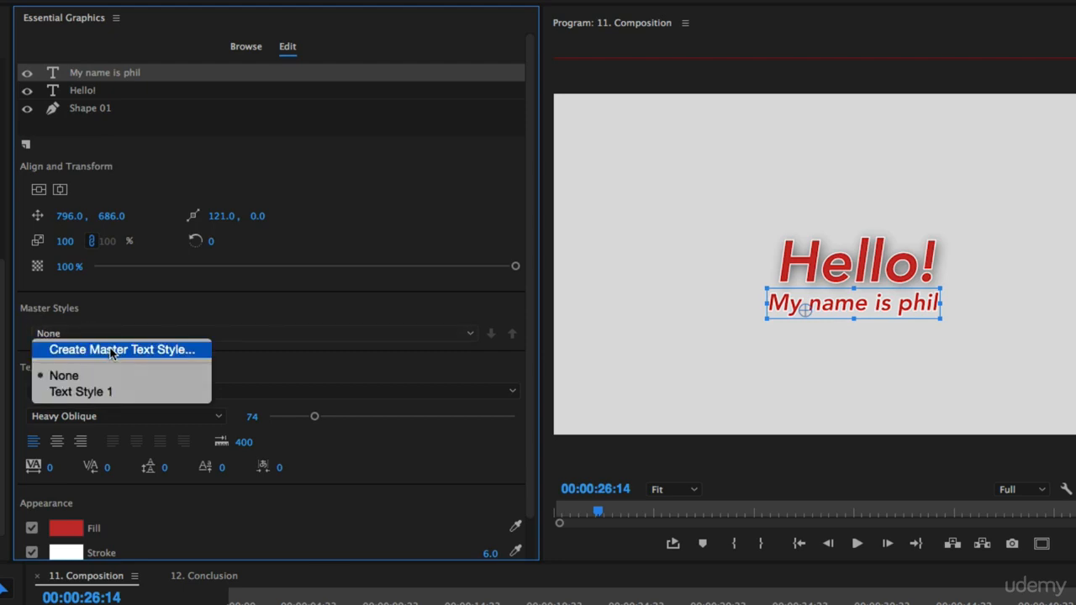
left_click(111, 350)
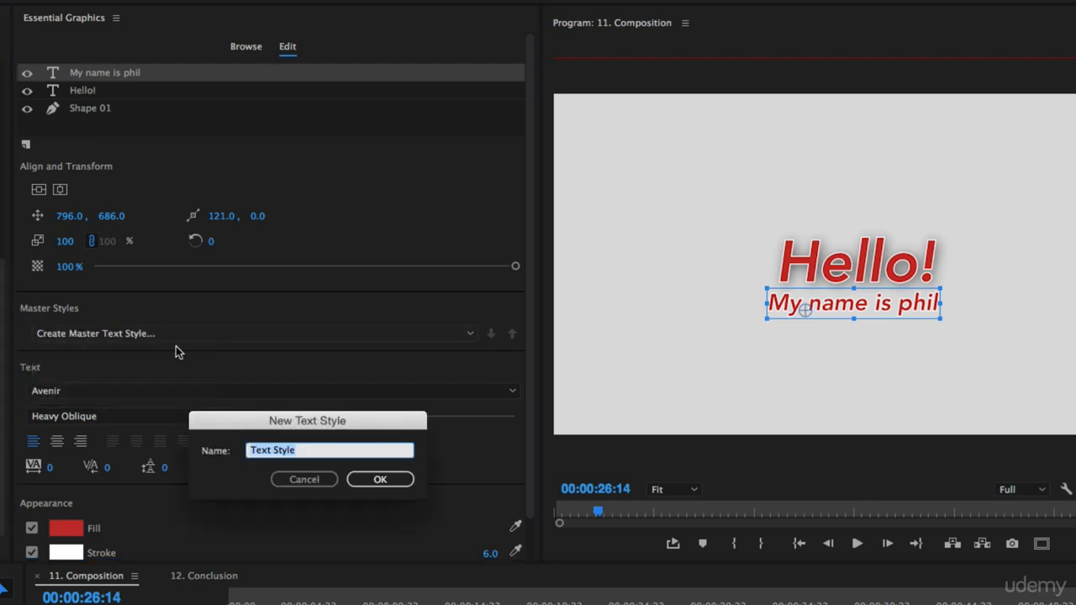
type("Red with ")
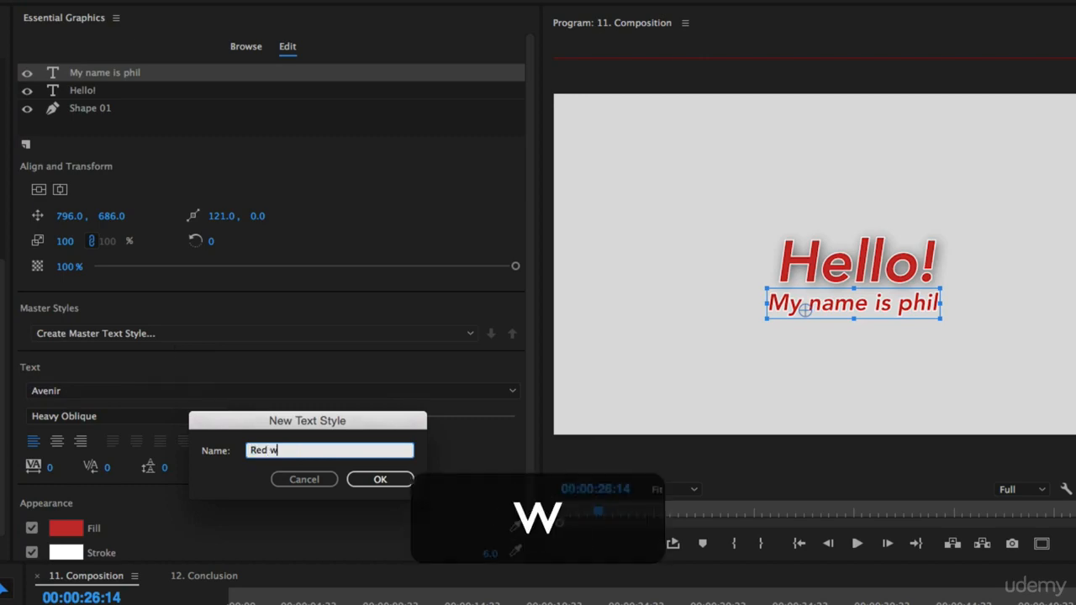
type("White S")
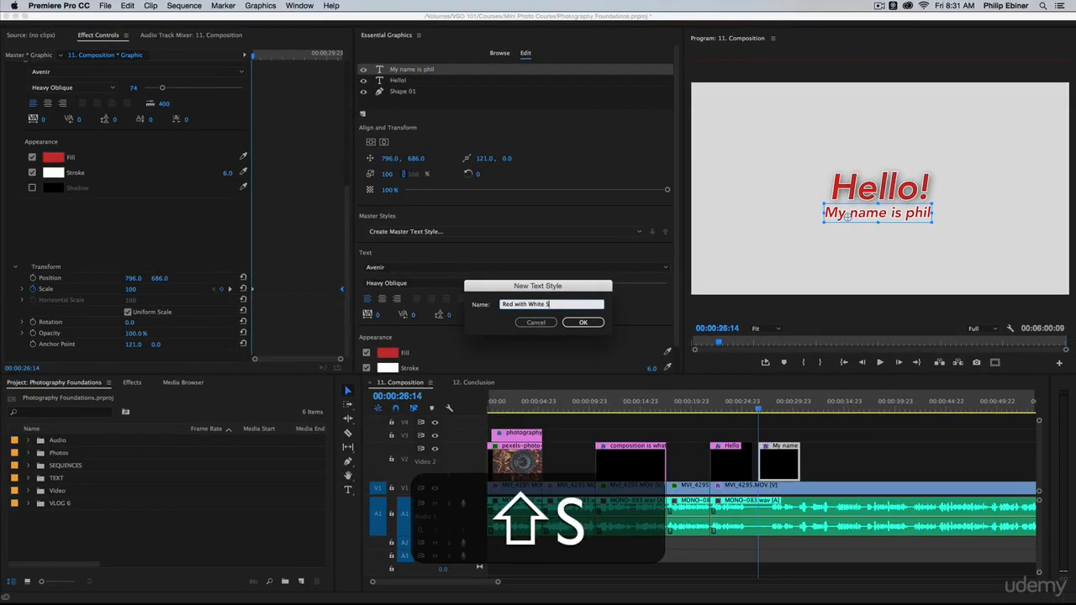
type("toroke")
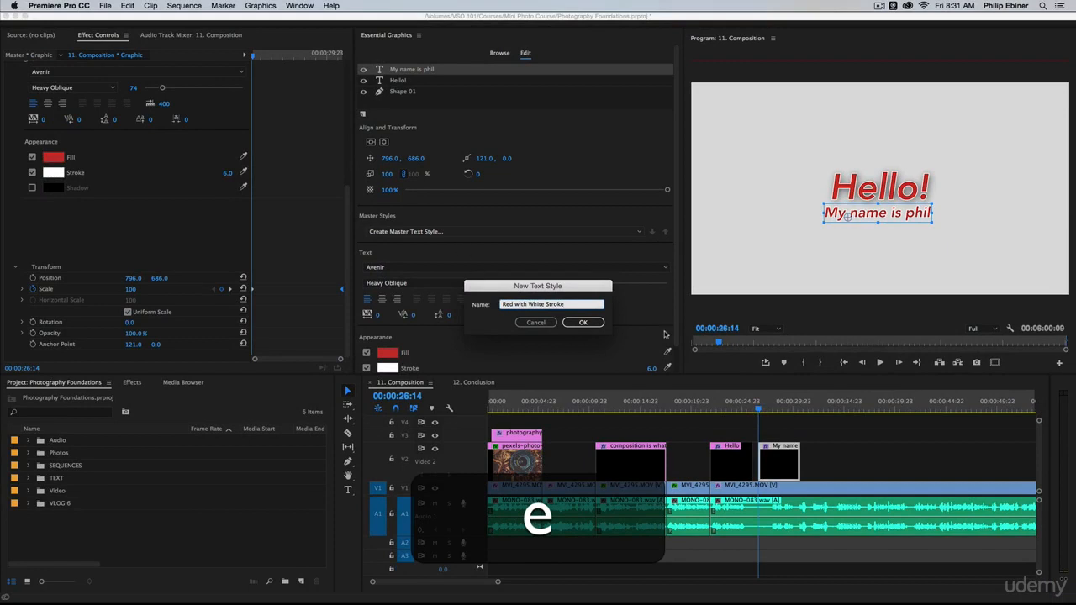
left_click(583, 322)
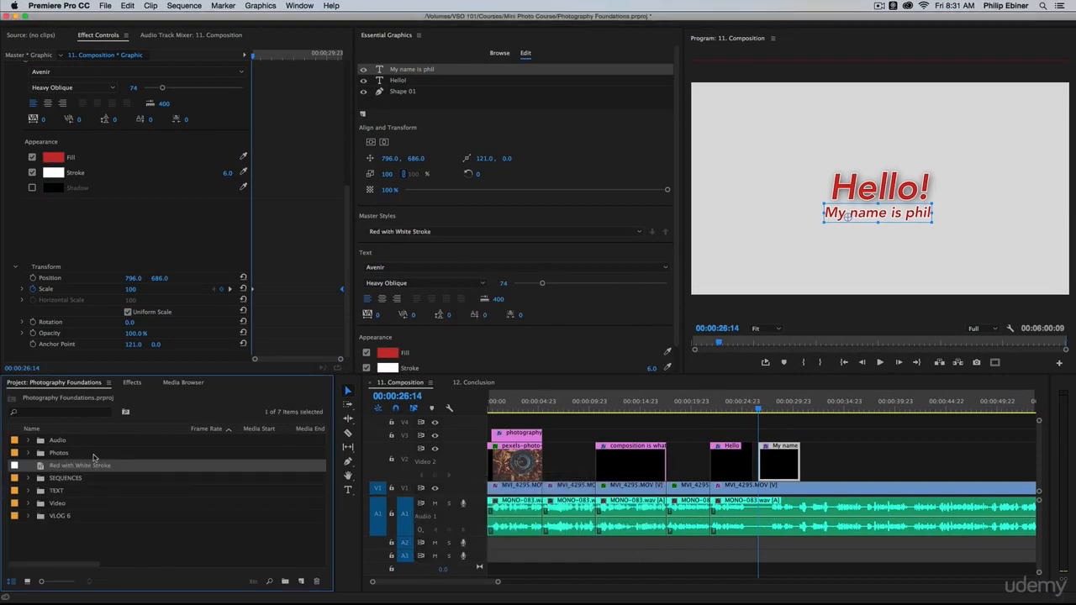
Step: Add a text layer reading "asdfasdfasdf" in the upper left of the frame at 00:00:32:14
left_click(821, 410)
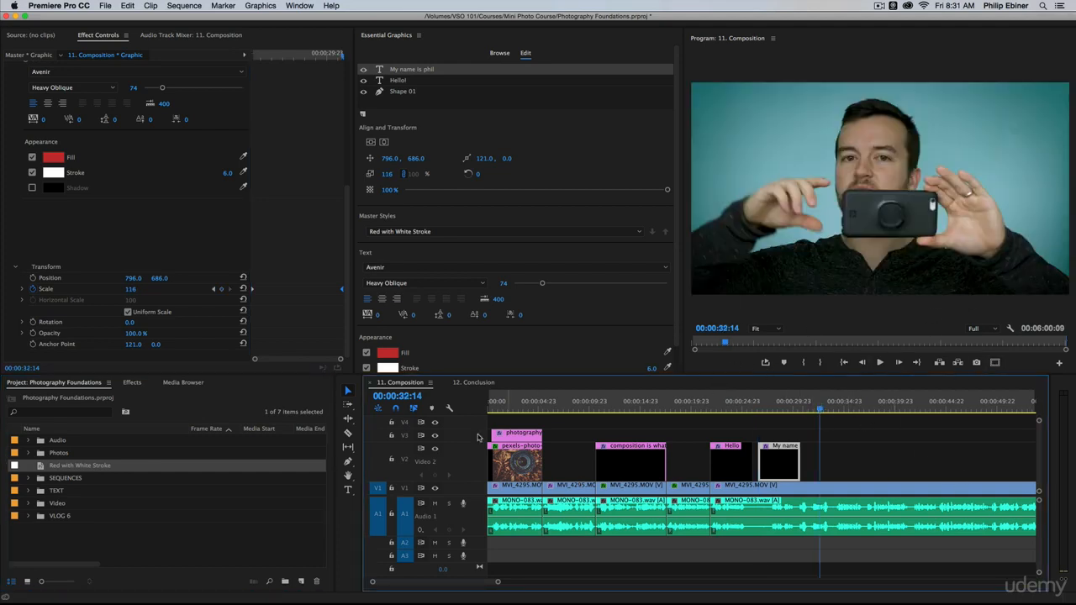
key("t")
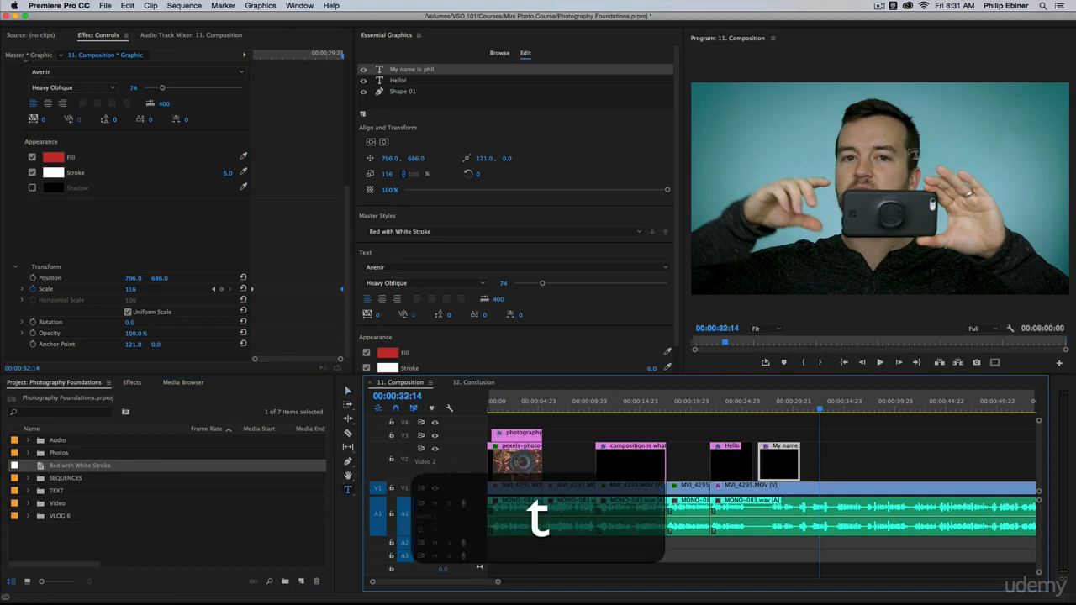
left_click(713, 126)
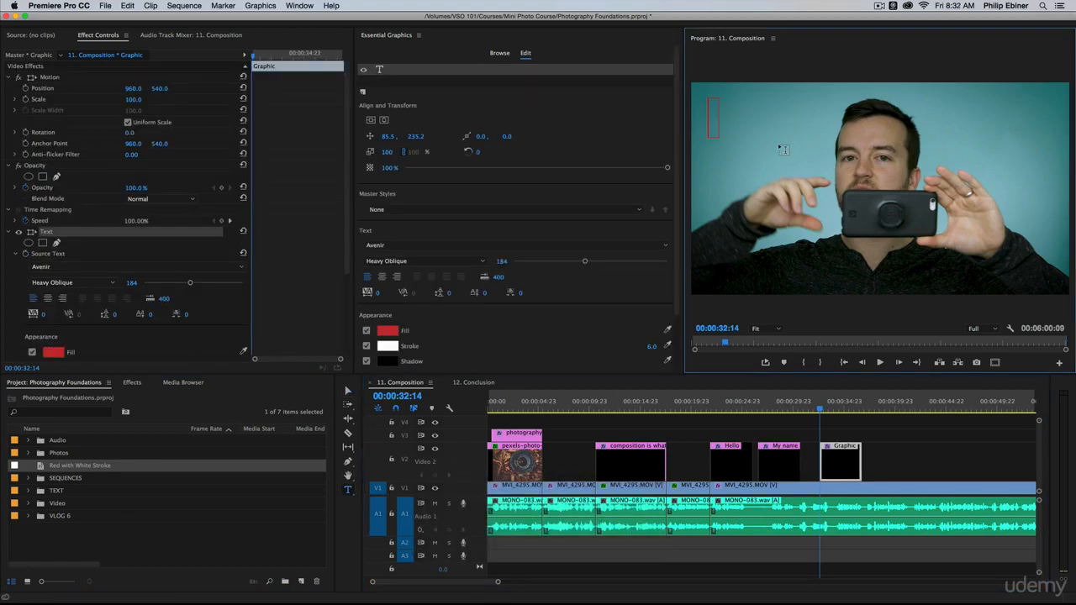
type("asdfasdfasdf")
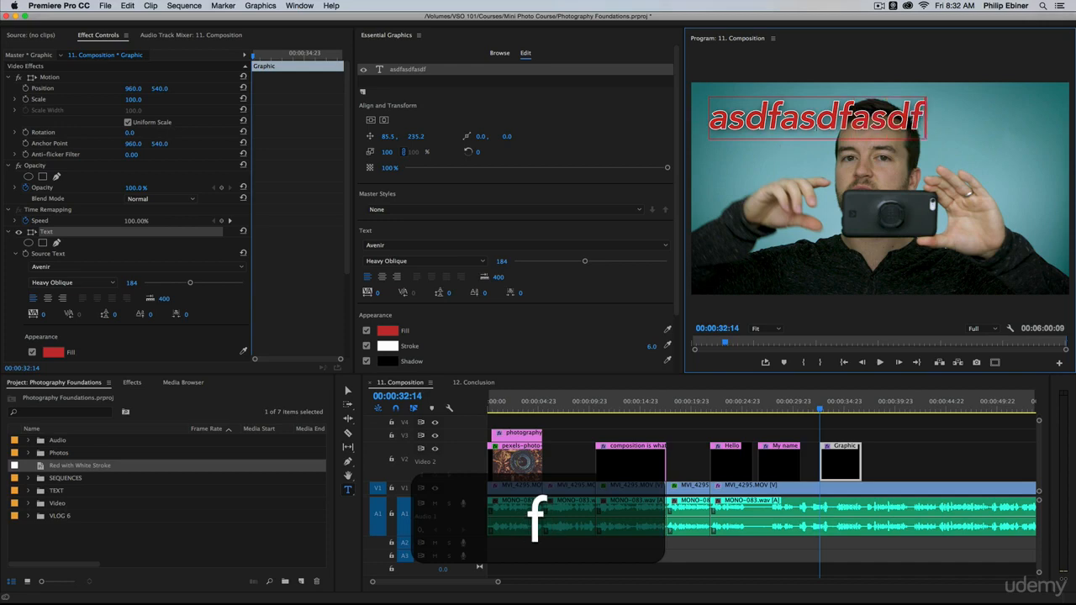
Step: Change the whole "asdfasdfasdf" text to a black fill and get rid of its white outline
key("super+a")
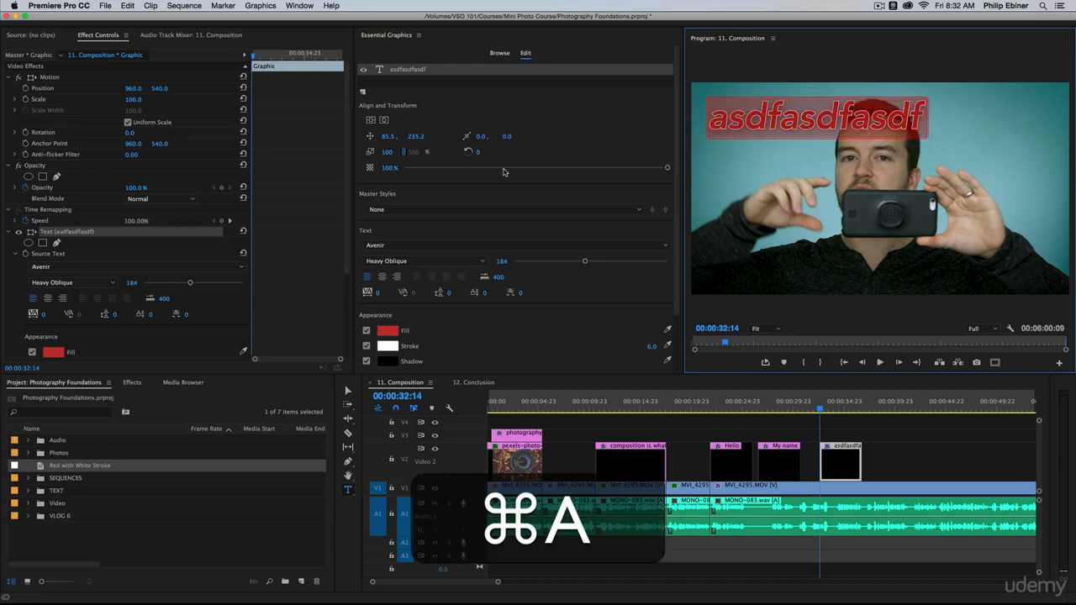
left_click(386, 336)
left_click_drag(510, 237, 341, 108)
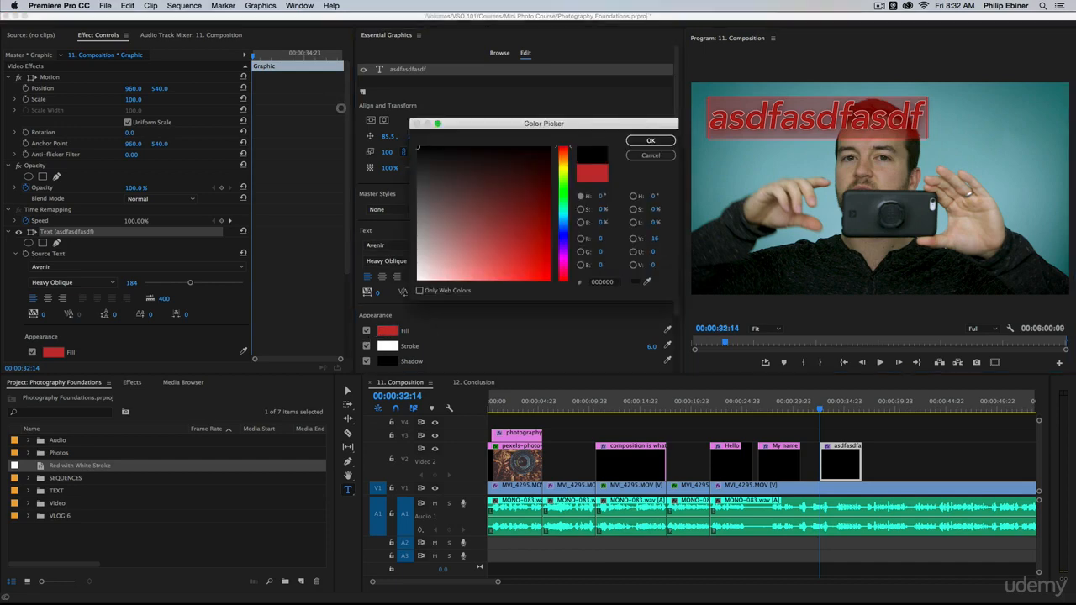
left_click(648, 143)
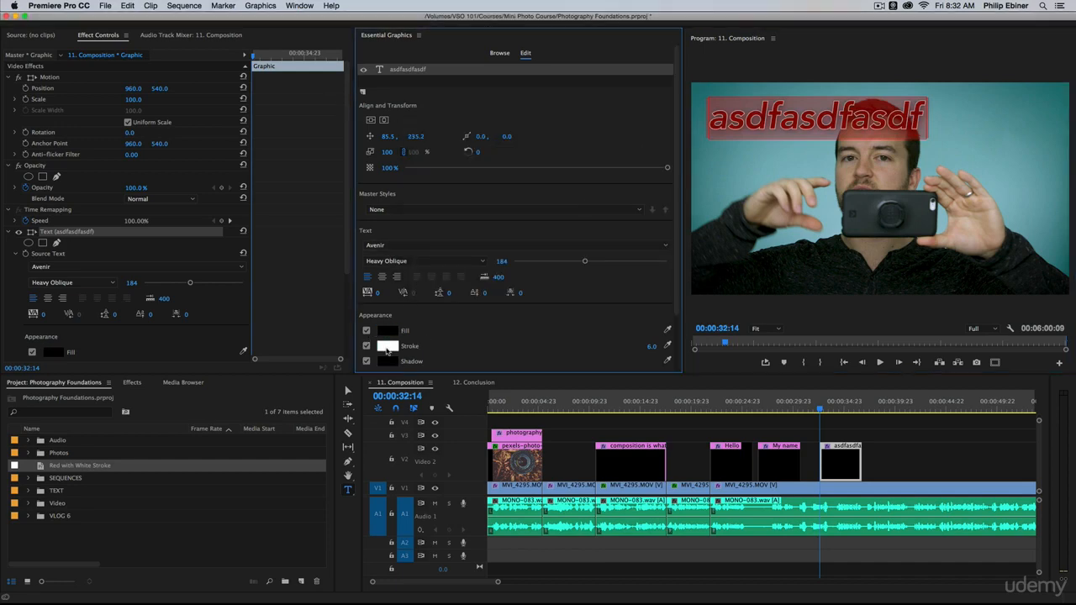
left_click(387, 348)
left_click(648, 159)
left_click(891, 461)
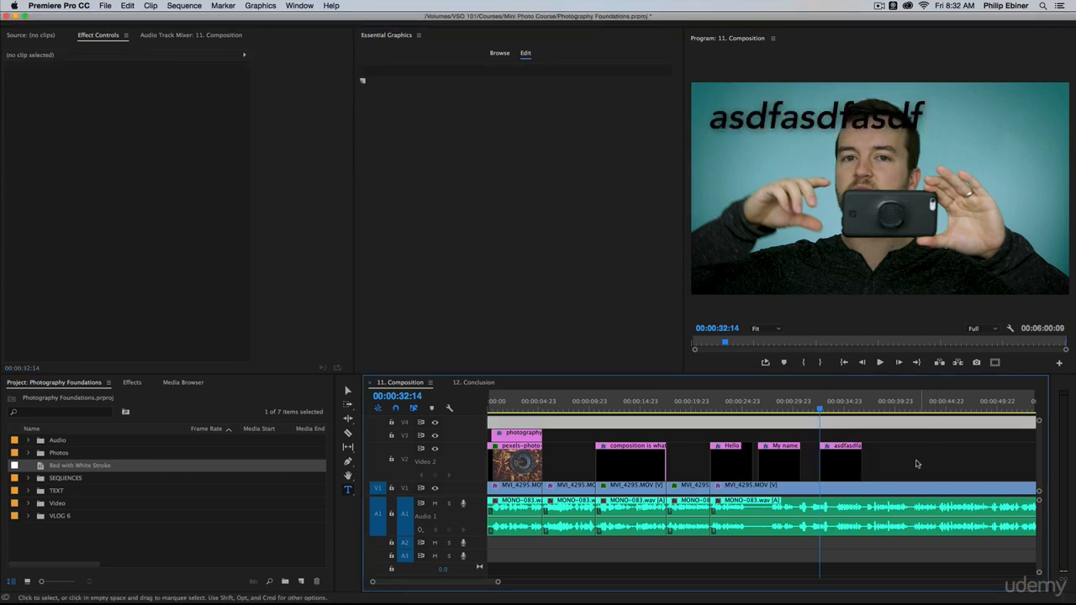
Step: Apply the "Red with White Stroke" master style from the project to the "asdfasdfasdf" clip and compare it with the earlier title
left_click(838, 467)
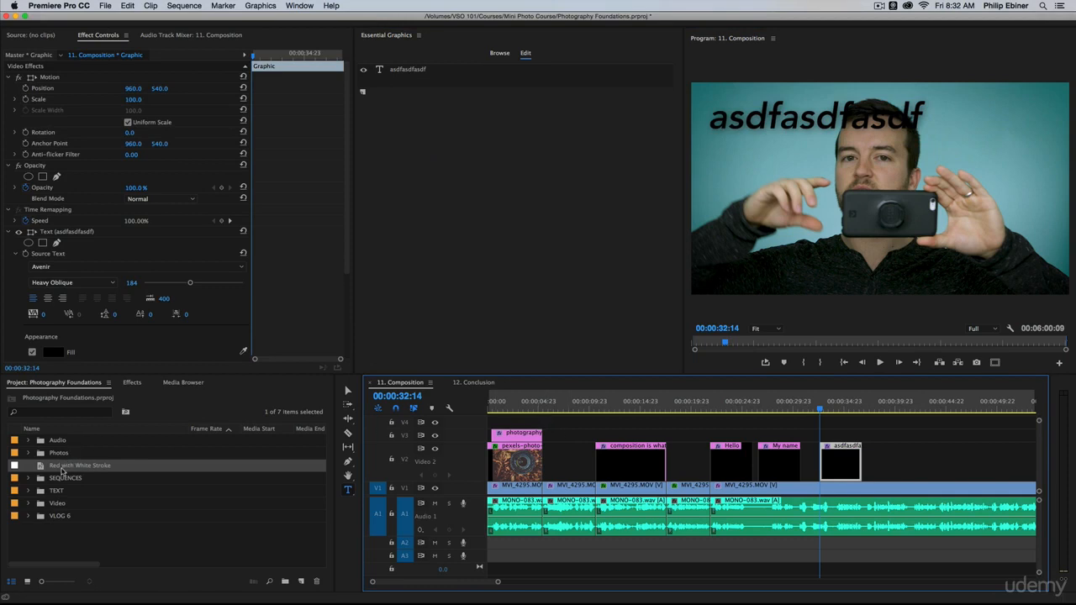
mouse_move(62, 469)
left_mouse_down()
mouse_move(396, 419)
mouse_move(853, 465)
left_mouse_up()
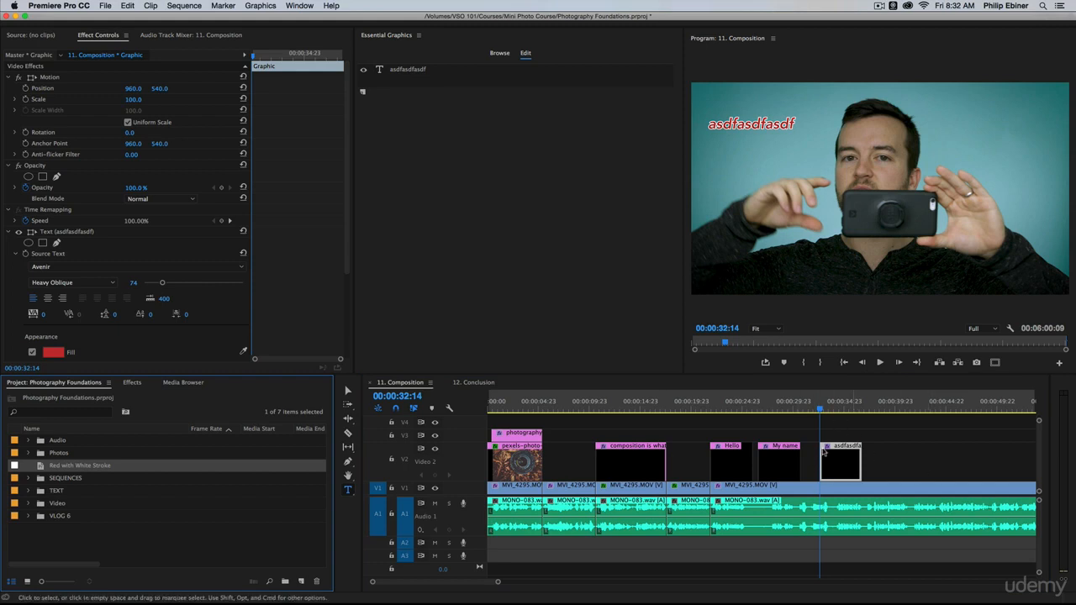
left_click(775, 402)
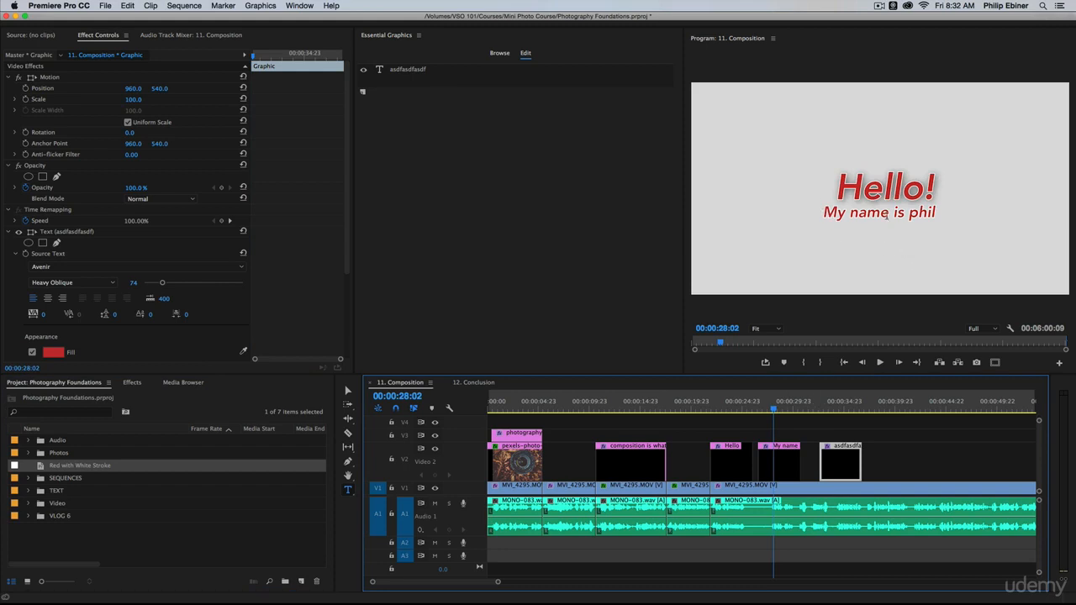
left_click(840, 404)
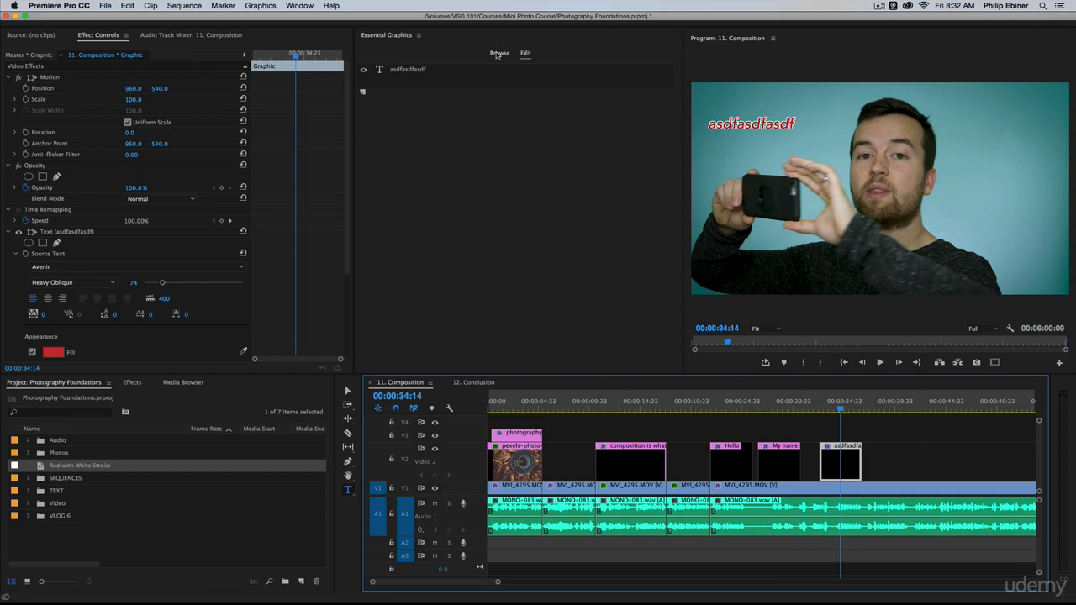
Step: Switch the "asdfasdfasdf" layer's master style to "Text Style 1" and deselect it to view the formatting
left_click(531, 56)
left_click(420, 70)
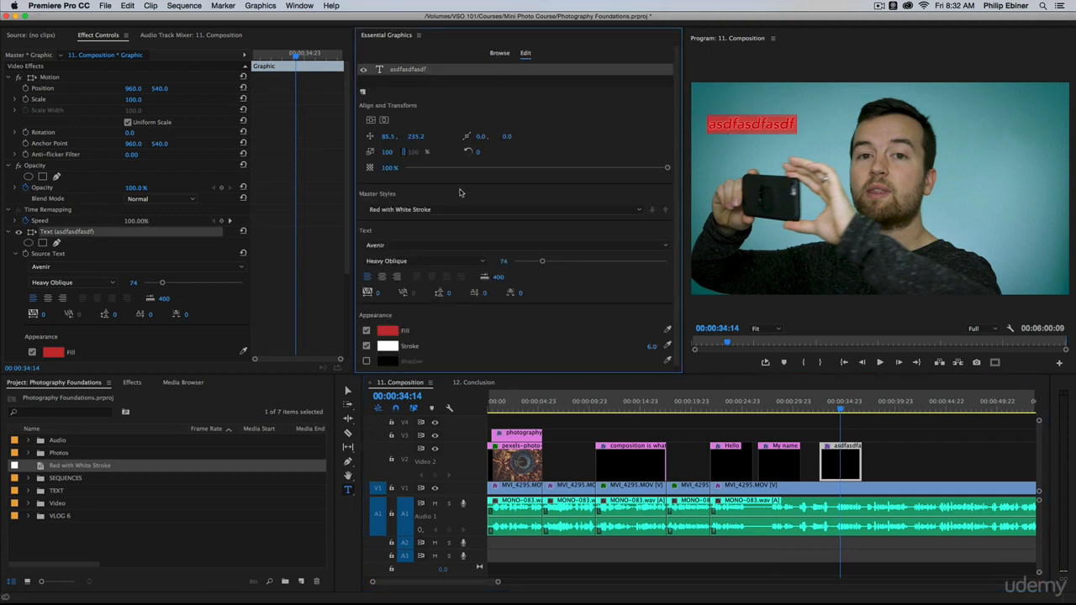
left_click(393, 209)
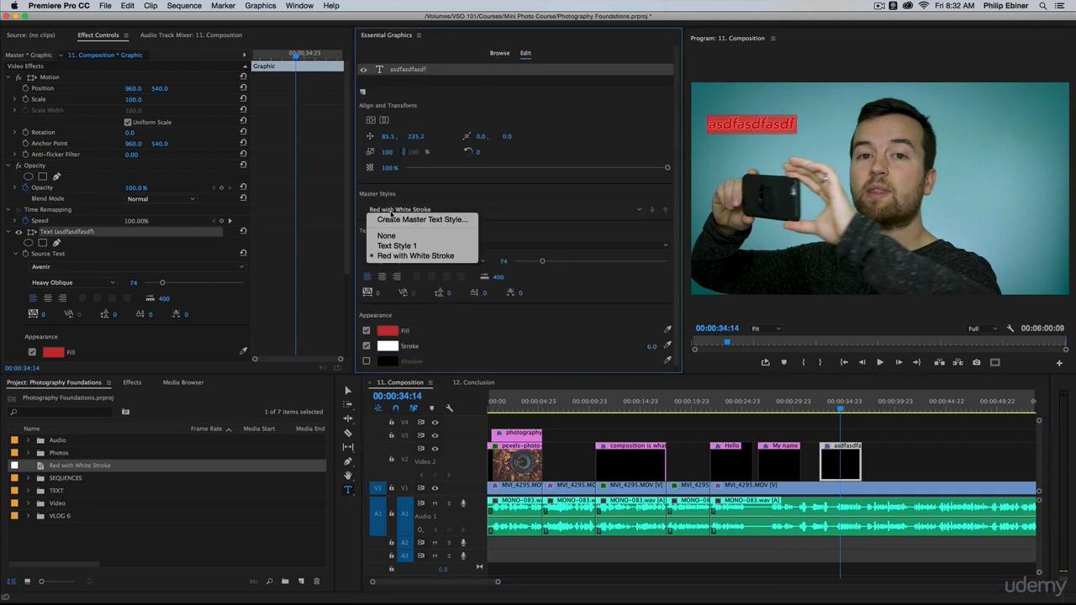
left_click(395, 246)
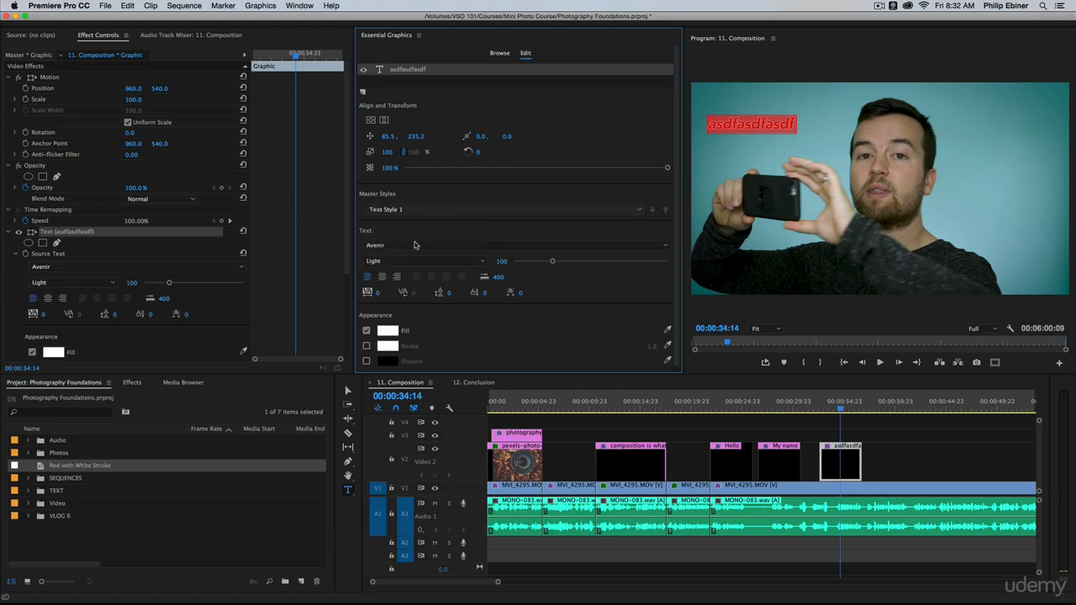
left_click(786, 67)
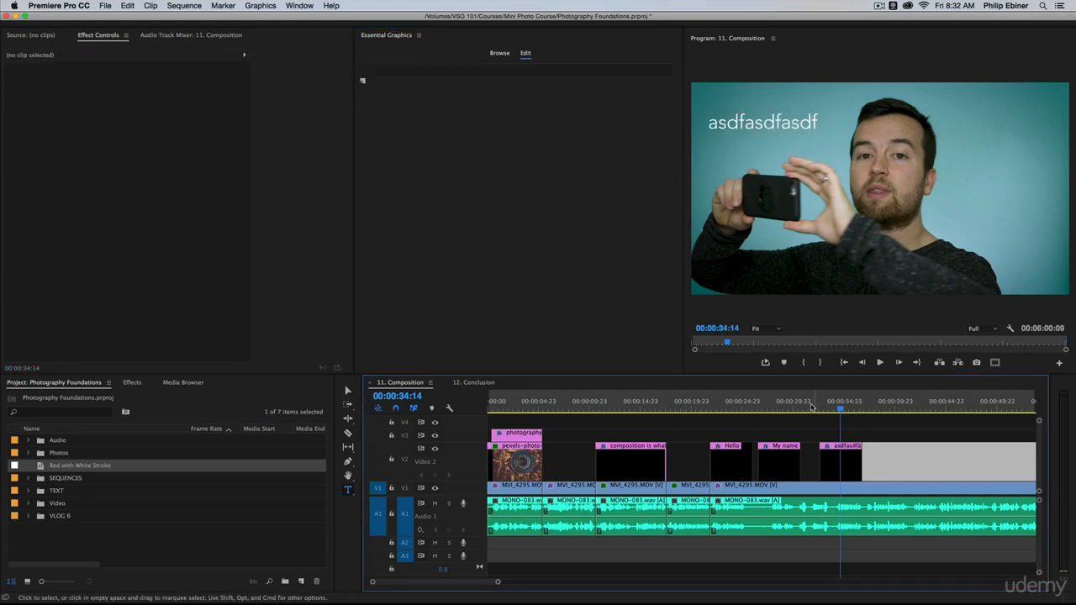
Step: Set the "asdfasdfasdf" layer's master style back to "Red with White Stroke"
left_click(851, 460)
left_click(394, 72)
left_click(394, 209)
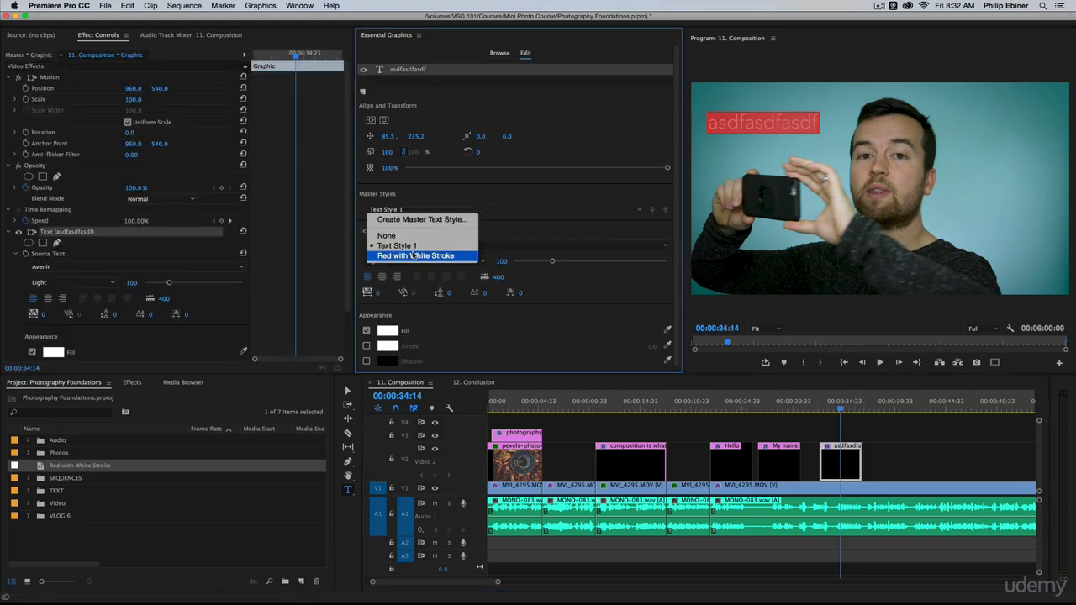
left_click(413, 256)
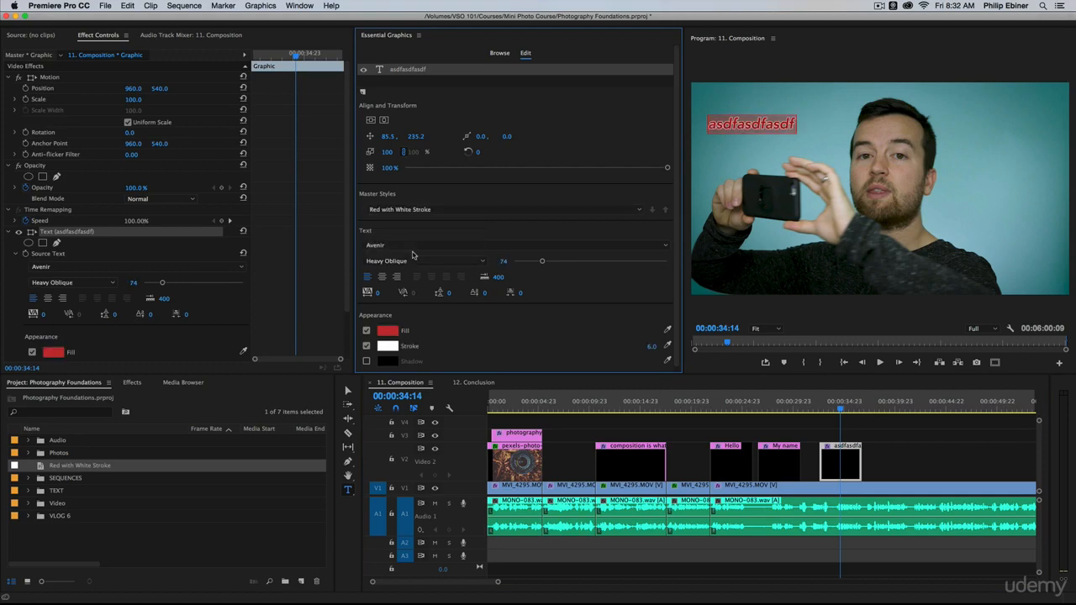